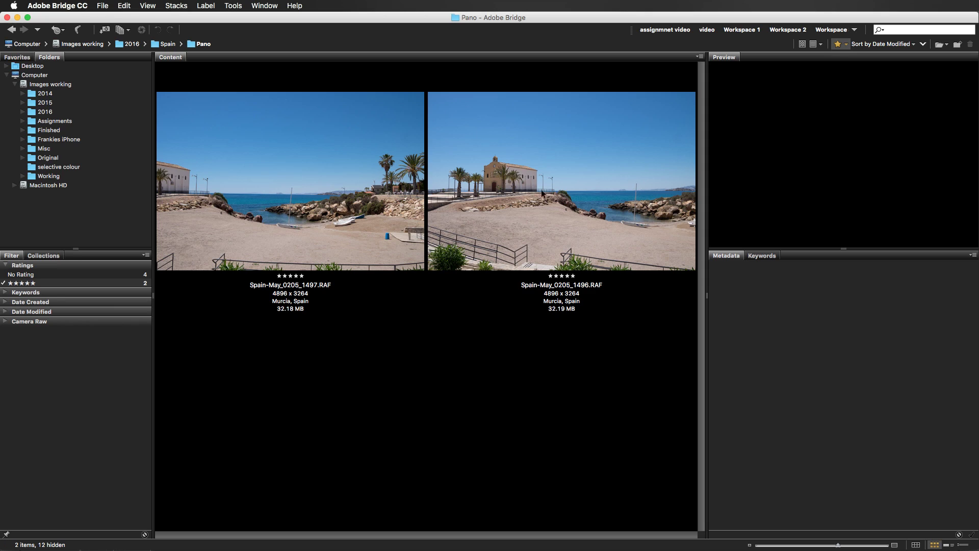
- Select both five-star beach RAF photos in Bridge and open them together in Camera Raw
{"action": "left_click", "coordinate": [515, 196]}
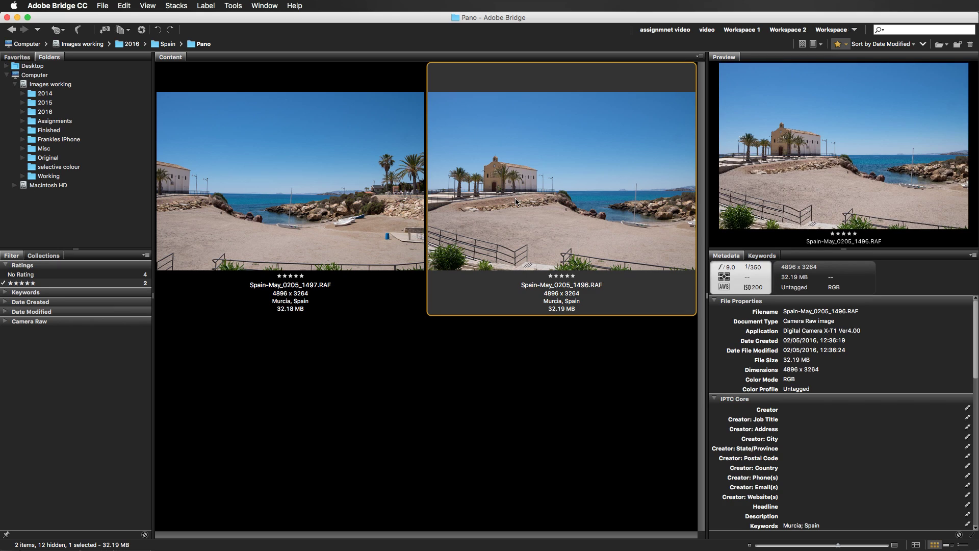
{"action": "left_click", "coordinate": [301, 194], "text": "shift"}
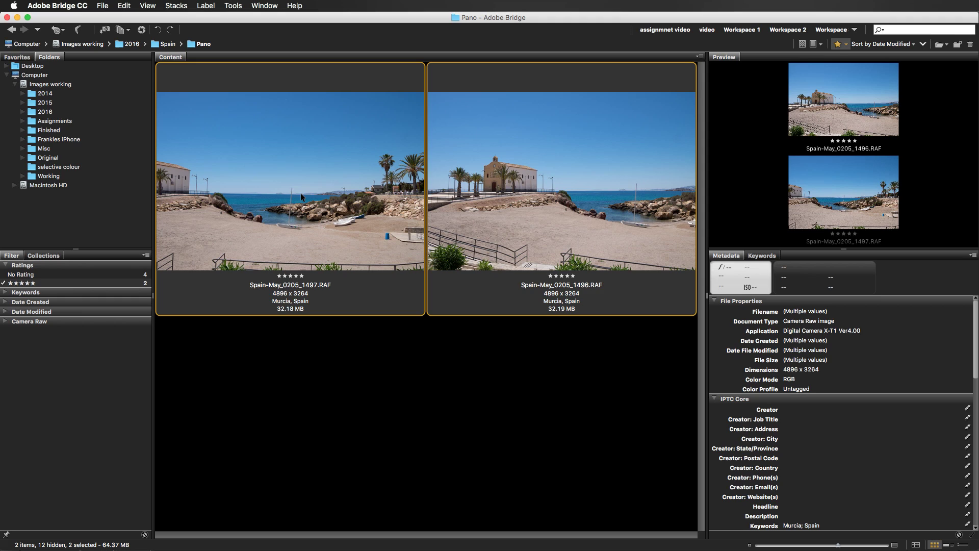
{"action": "left_click", "coordinate": [141, 31]}
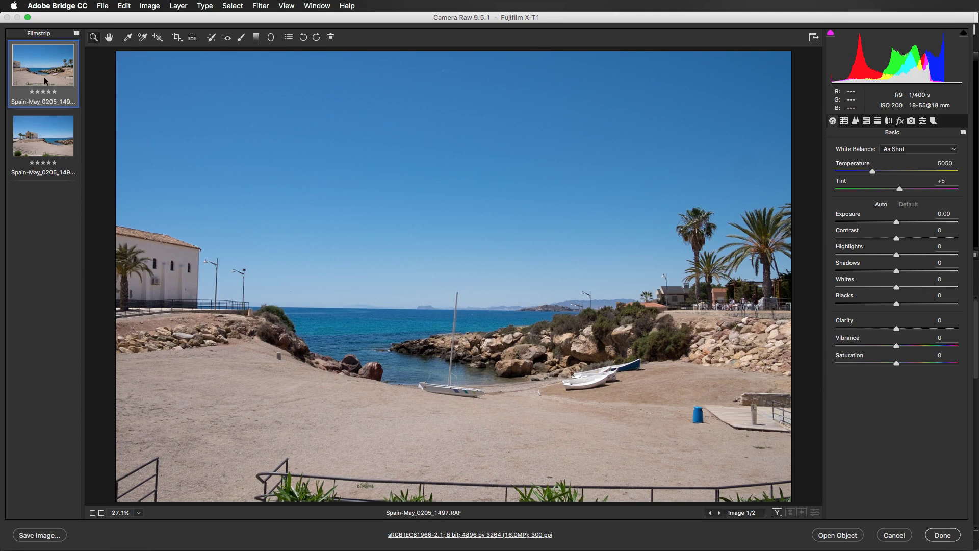
- Select both filmstrip images and choose Merge to Panorama from the filmstrip menu
{"action": "left_click", "coordinate": [49, 135]}
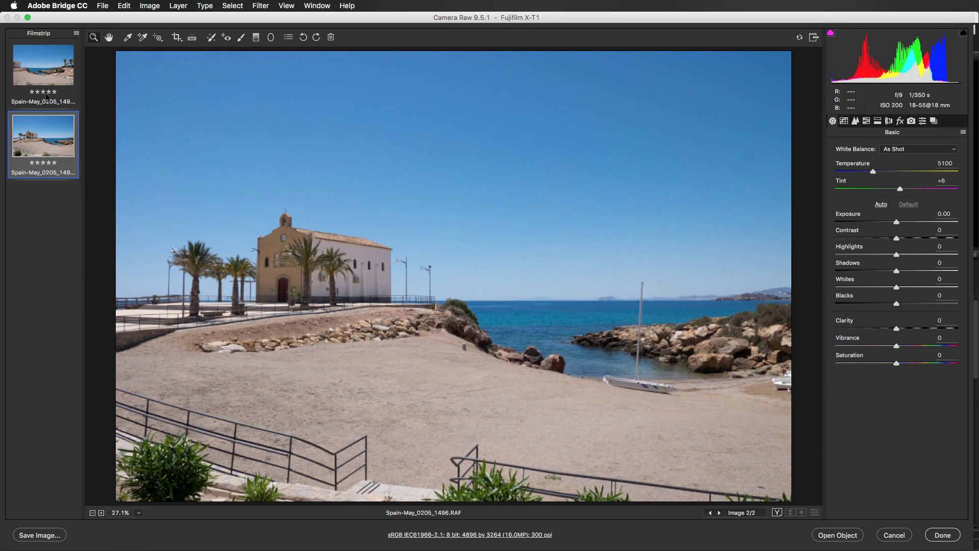
{"action": "left_click", "coordinate": [43, 68], "text": "shift"}
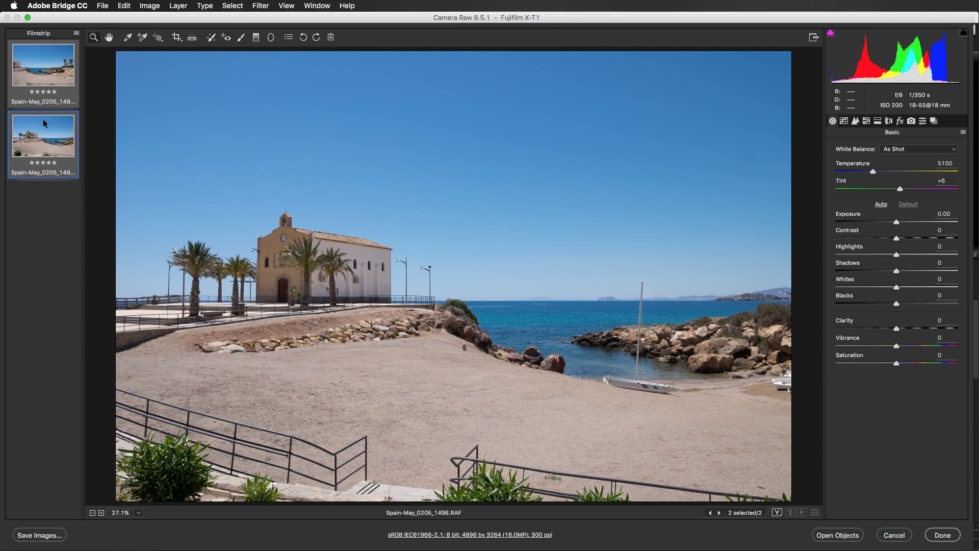
{"action": "left_click", "coordinate": [77, 34]}
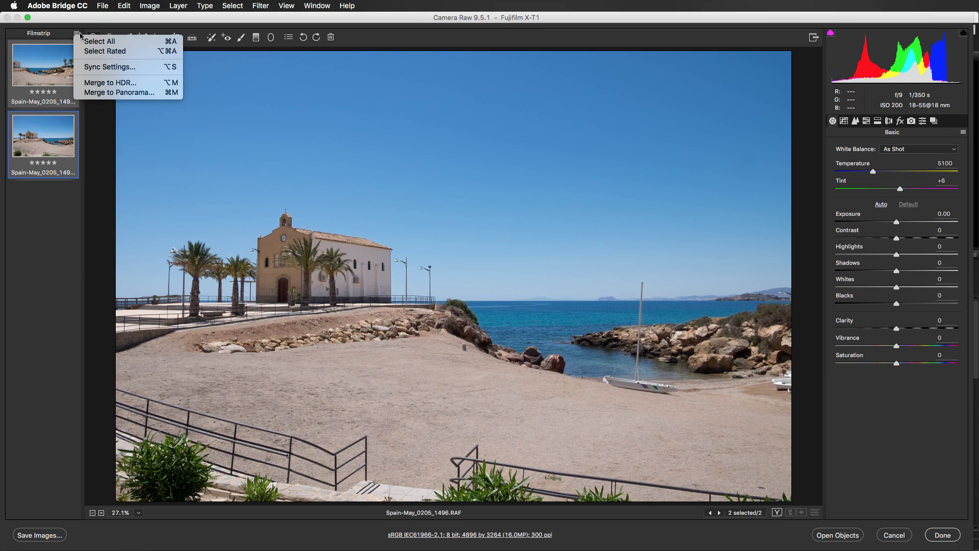
{"action": "left_click", "coordinate": [103, 93]}
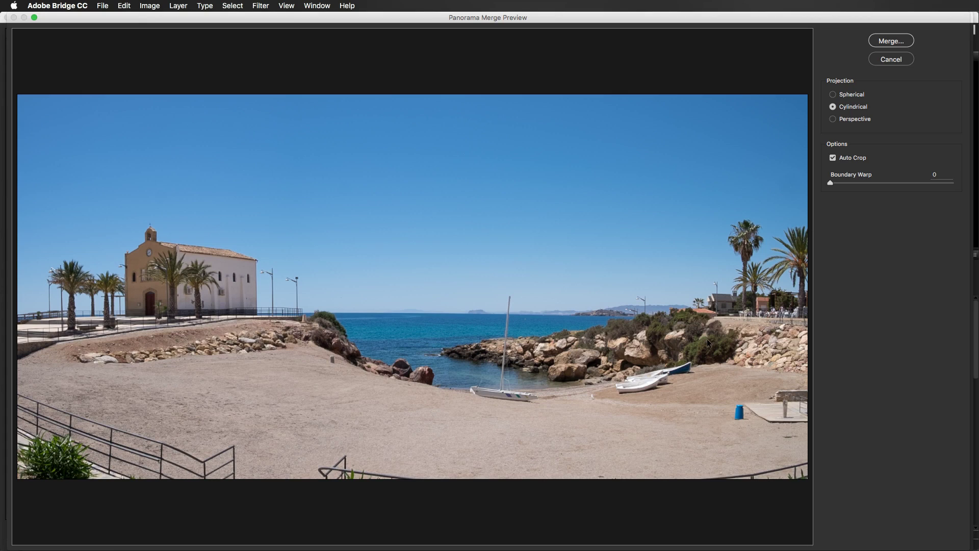
- Compare the Spherical, Cylindrical and Perspective projections, ending on Cylindrical
{"action": "left_click", "coordinate": [833, 95]}
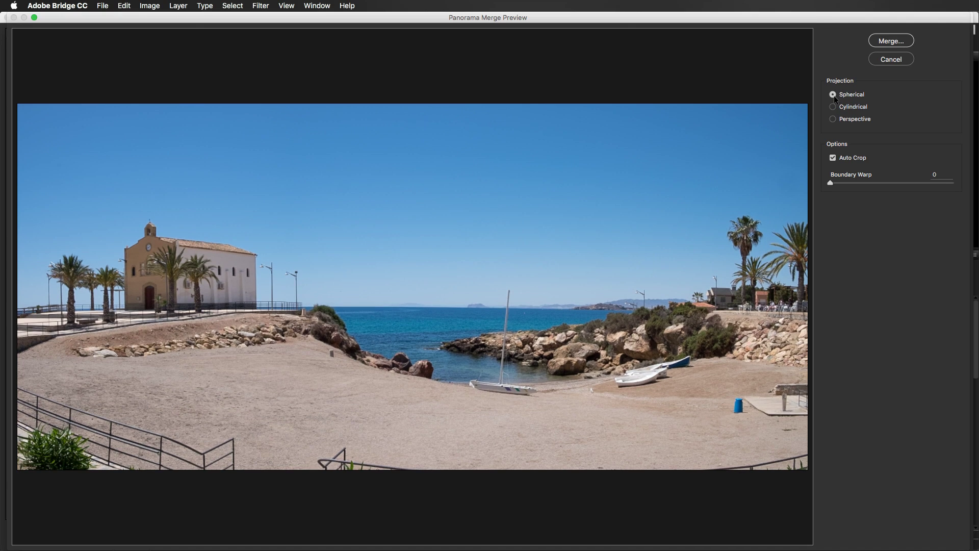
{"action": "left_click", "coordinate": [833, 107]}
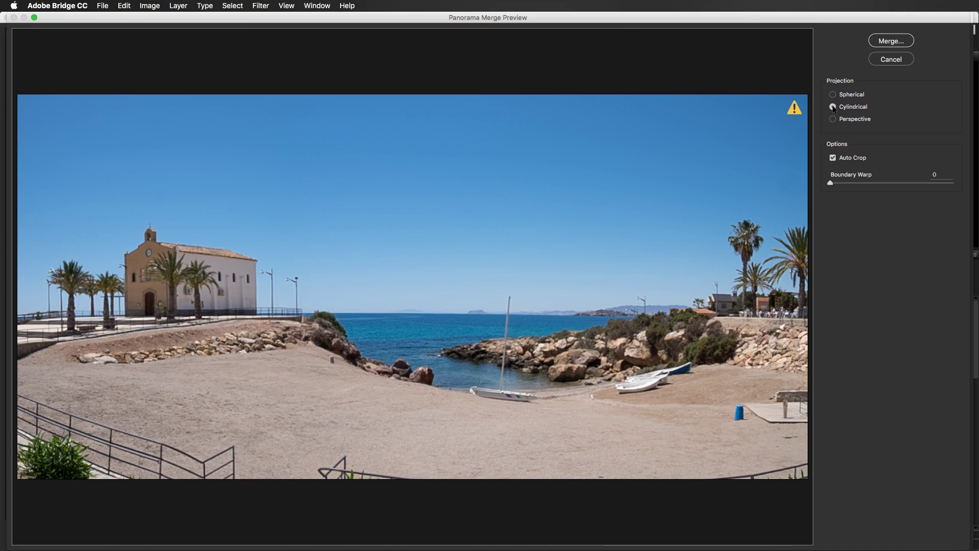
{"action": "left_click", "coordinate": [833, 94]}
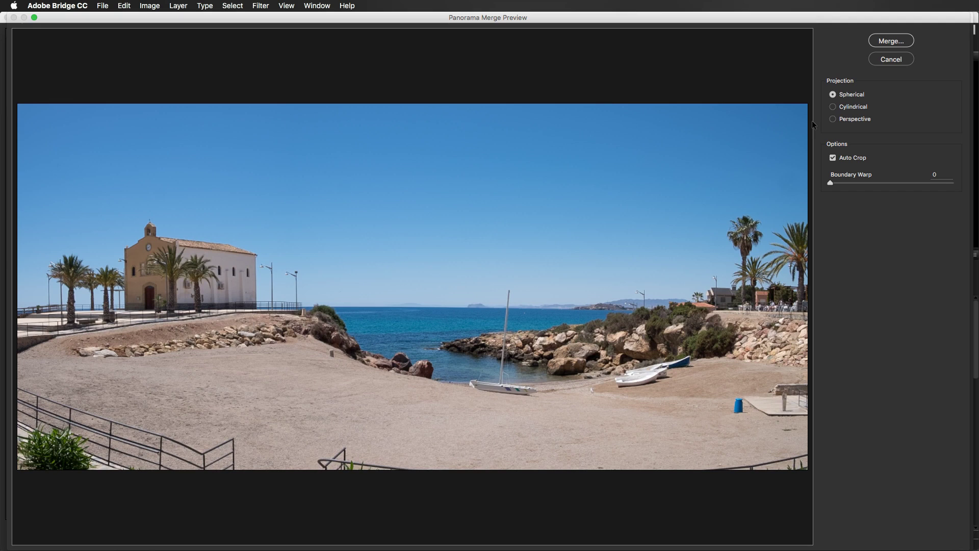
{"action": "left_click", "coordinate": [833, 107]}
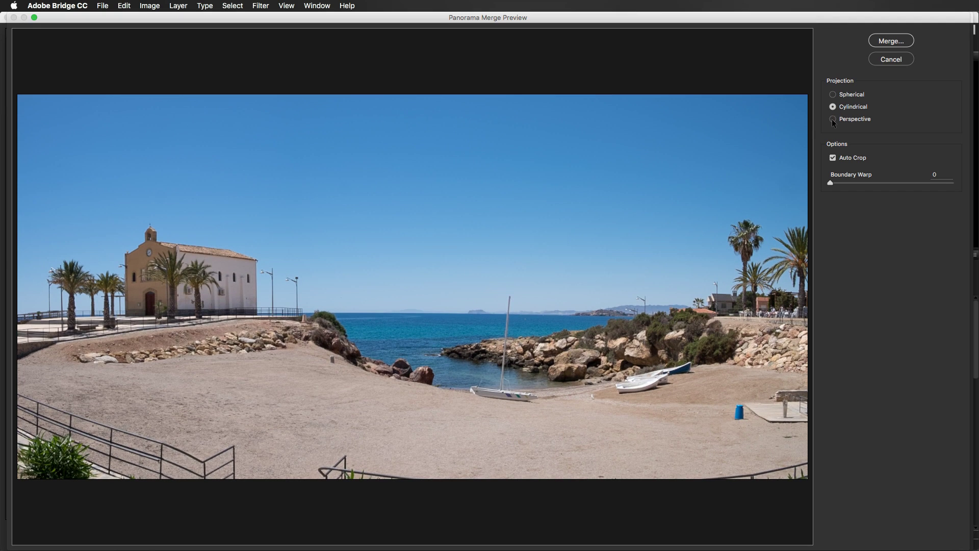
{"action": "left_click", "coordinate": [833, 120]}
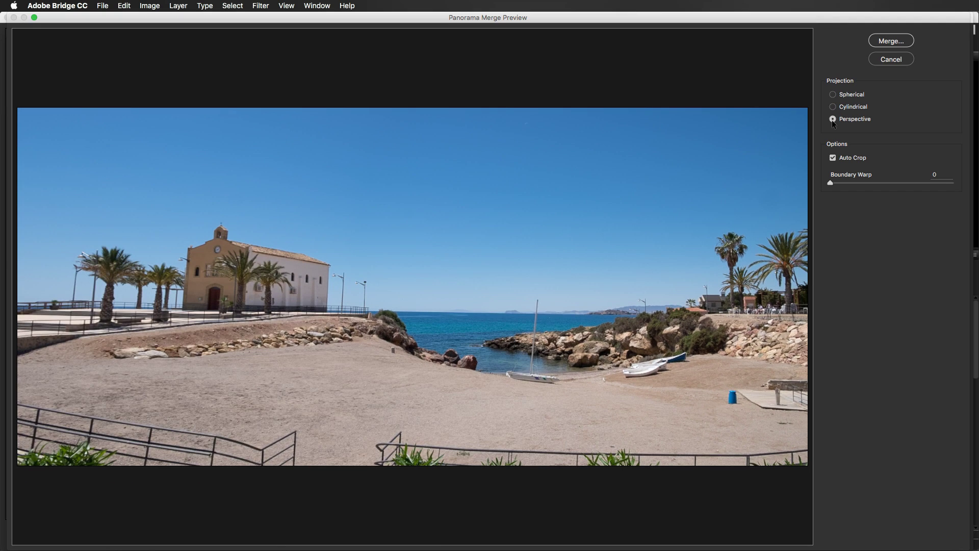
{"action": "left_click", "coordinate": [833, 107]}
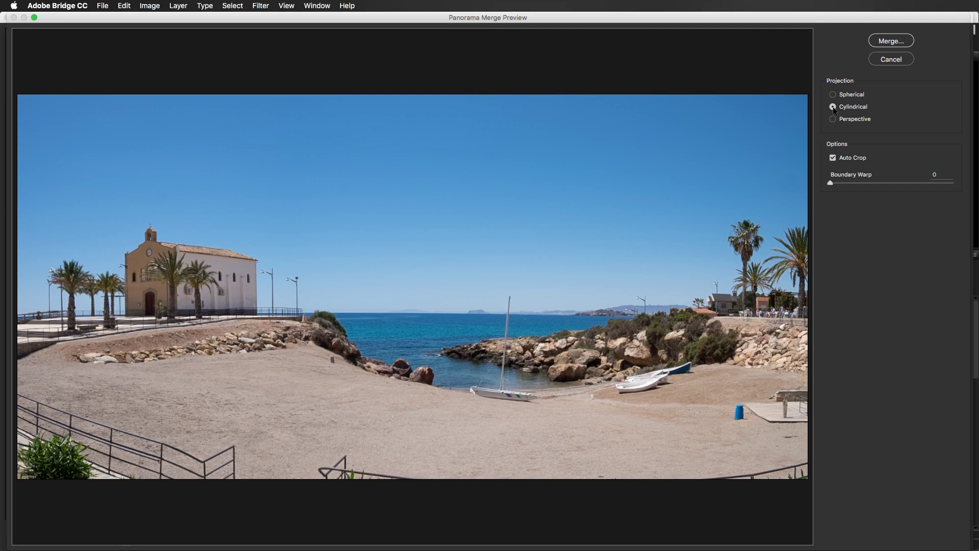
- Turn off Auto Crop and test Boundary Warp values on the uncropped panorama
{"action": "left_click", "coordinate": [832, 158]}
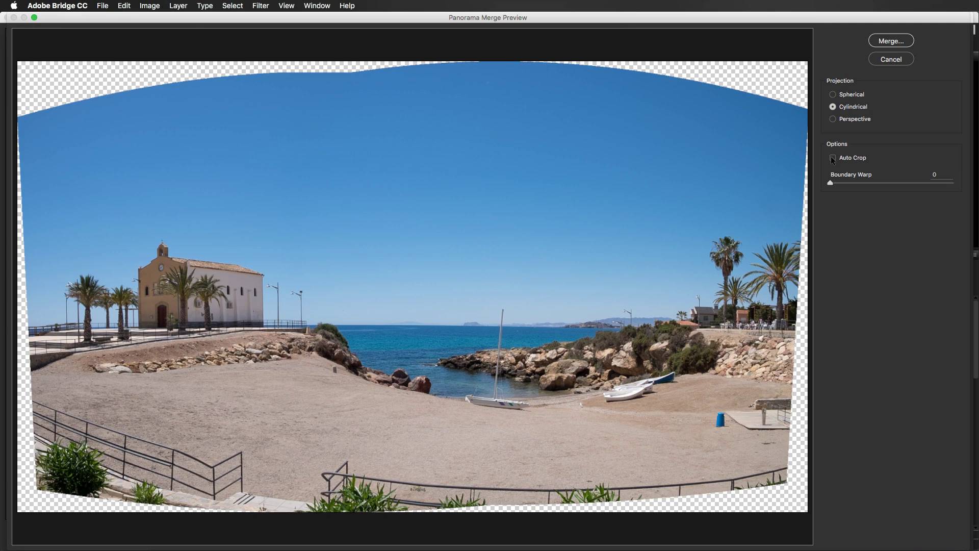
{"action": "left_click", "coordinate": [833, 158]}
{"action": "left_click", "coordinate": [832, 158]}
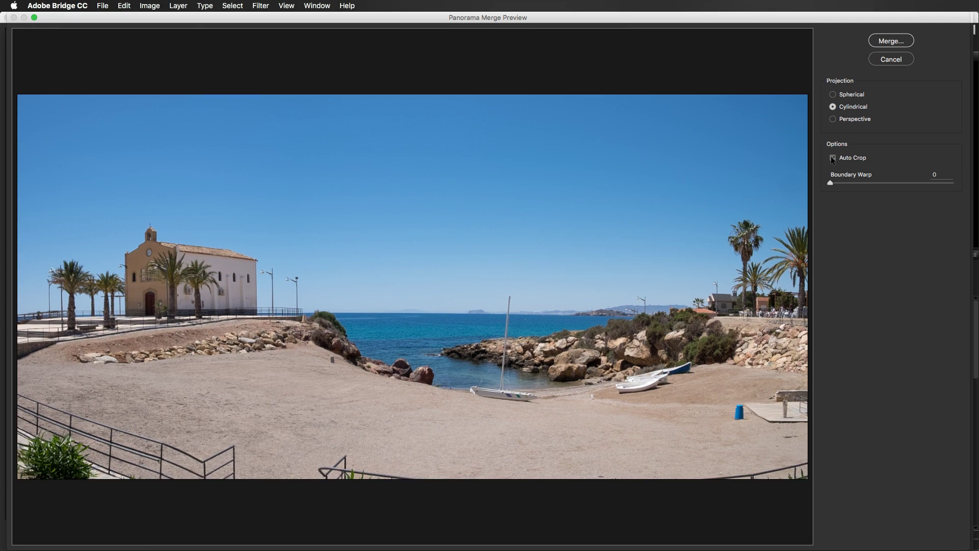
{"action": "left_click_drag", "start_coordinate": [831, 184], "coordinate": [925, 185]}
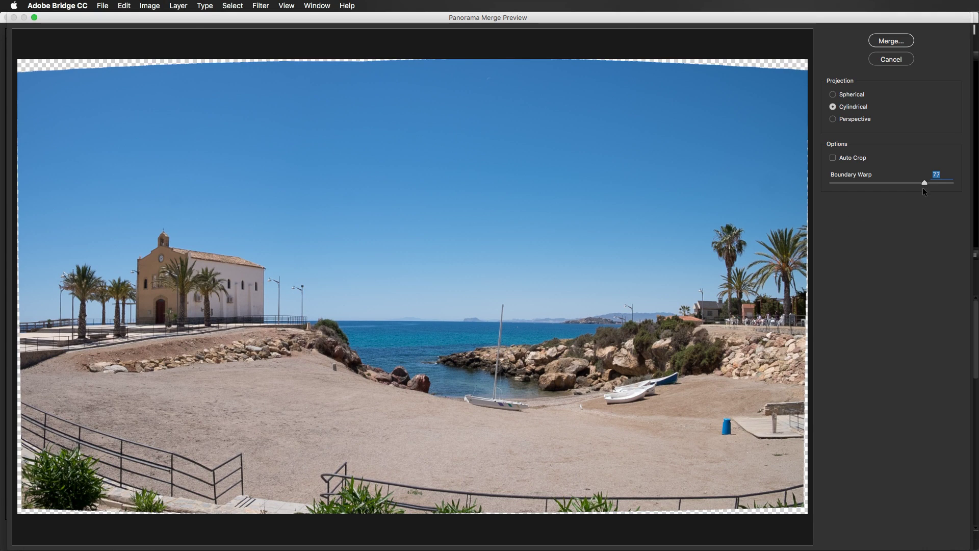
{"action": "left_click_drag", "start_coordinate": [923, 182], "coordinate": [911, 179]}
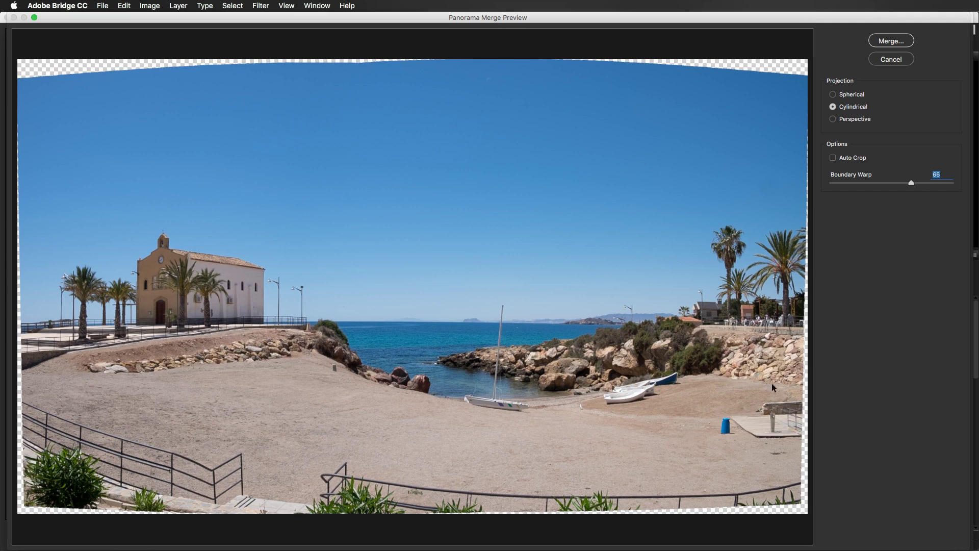
{"action": "mouse_move", "coordinate": [911, 183]}
{"action": "left_mouse_down"}
{"action": "mouse_move", "coordinate": [953, 183]}
{"action": "mouse_move", "coordinate": [916, 186]}
{"action": "left_mouse_up"}
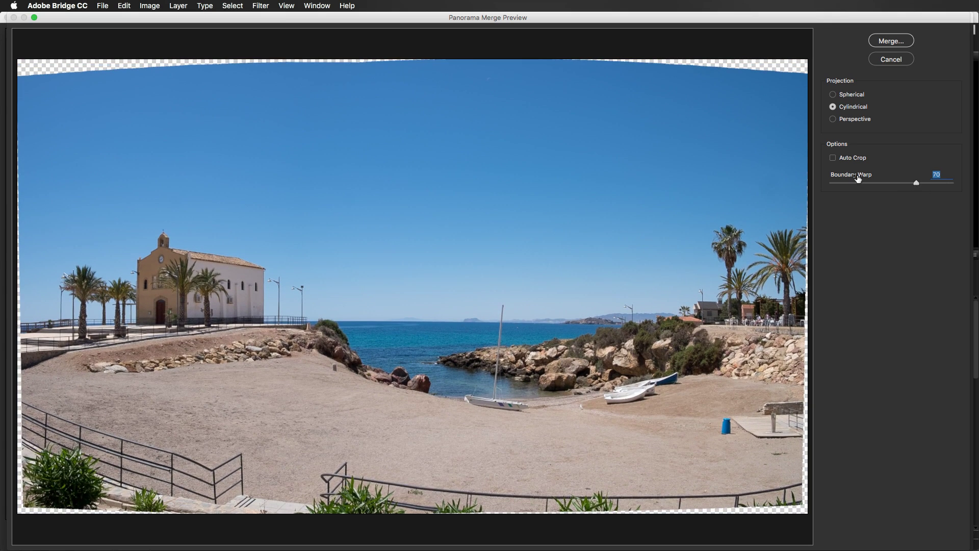
- Re-enable Auto Crop and settle Boundary Warp at about 33
{"action": "left_click", "coordinate": [833, 158]}
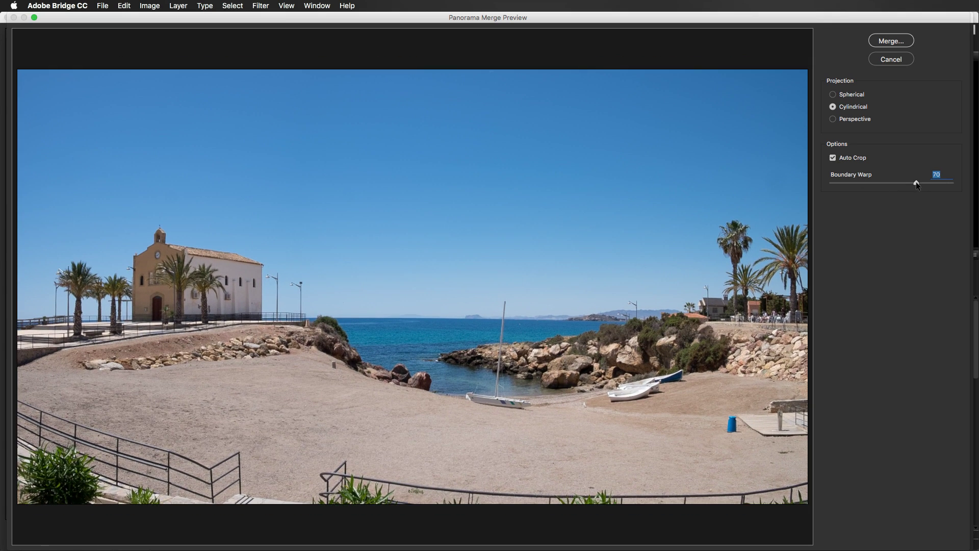
{"action": "left_click_drag", "start_coordinate": [916, 184], "coordinate": [875, 187]}
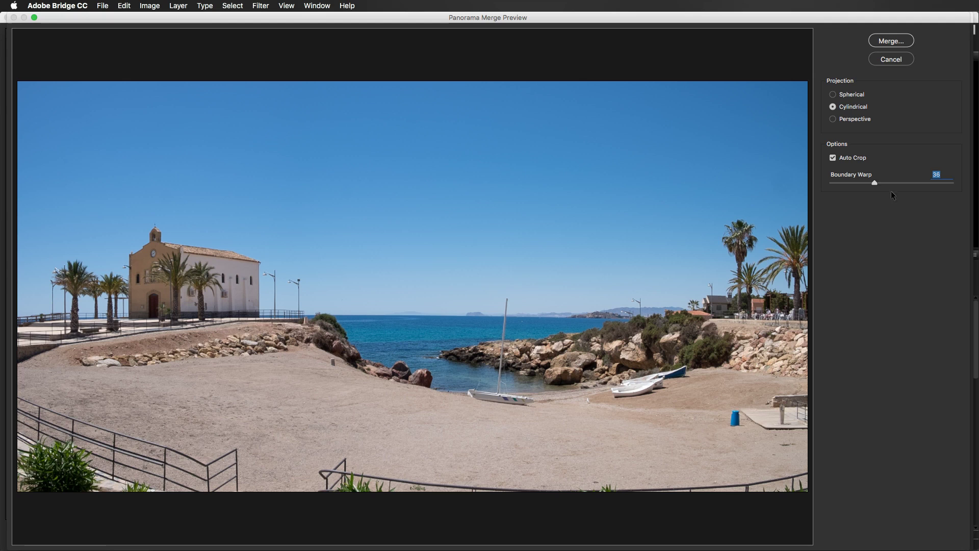
{"action": "left_click_drag", "start_coordinate": [875, 184], "coordinate": [871, 185]}
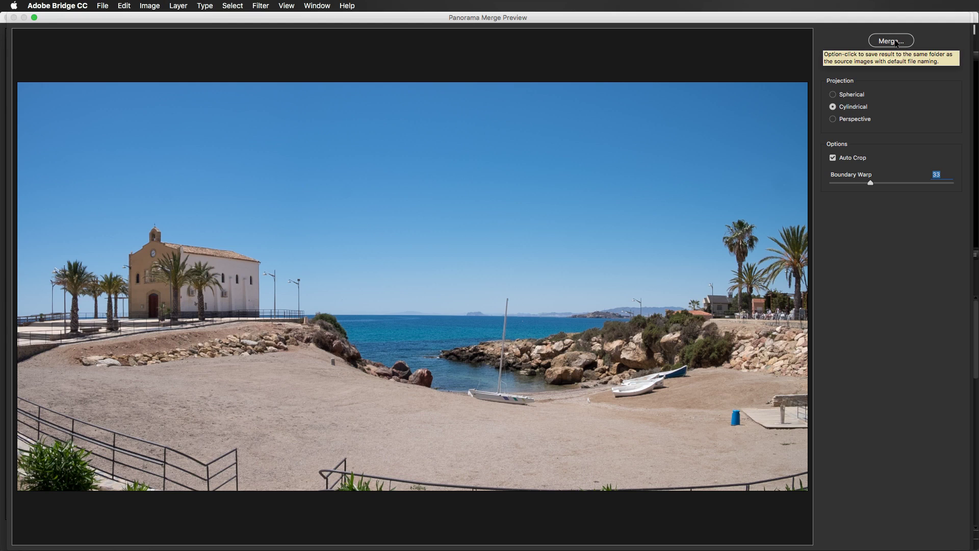
- Merge the panorama and save it as Spain-May_0205_1496-Pano.dng in the Pano folder
{"action": "left_click", "coordinate": [897, 42]}
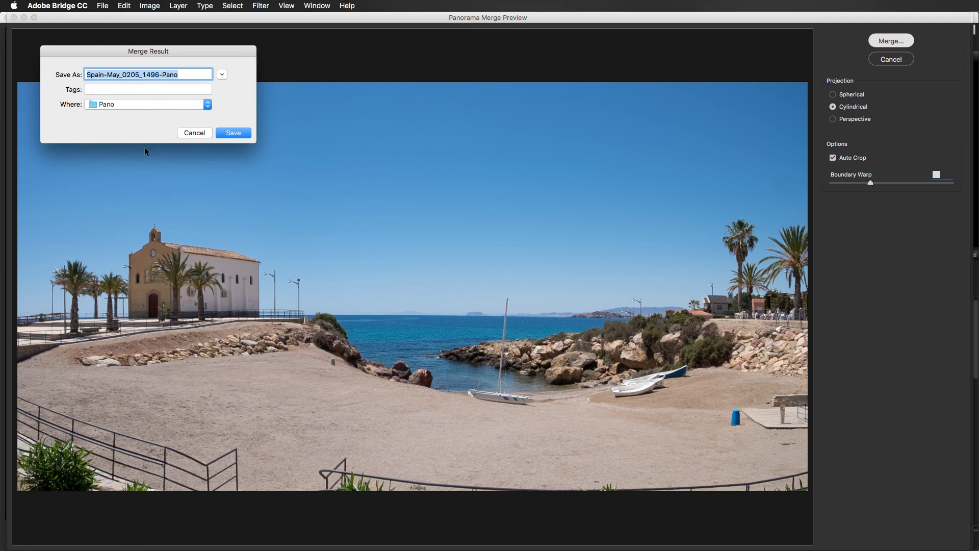
{"action": "left_click_drag", "start_coordinate": [145, 52], "coordinate": [520, 165]}
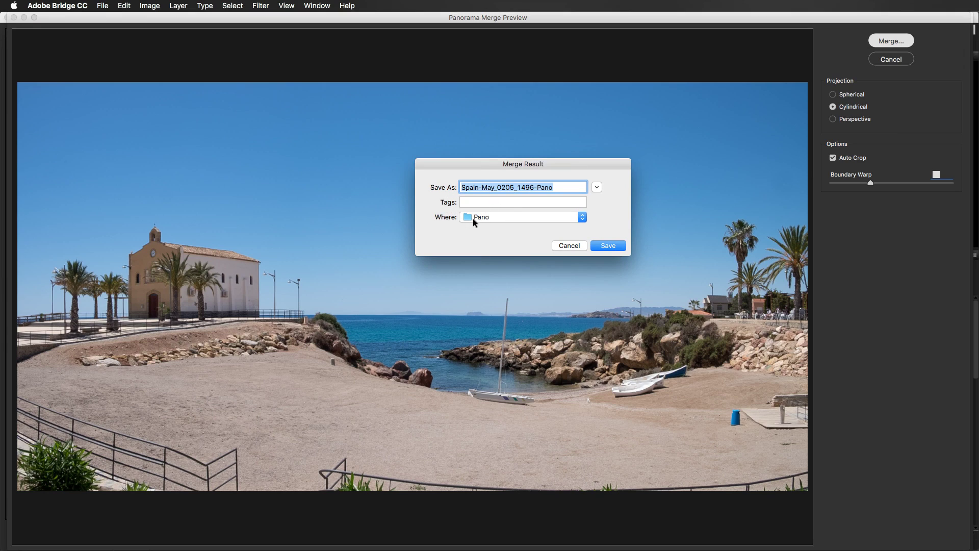
{"action": "left_click", "coordinate": [608, 246]}
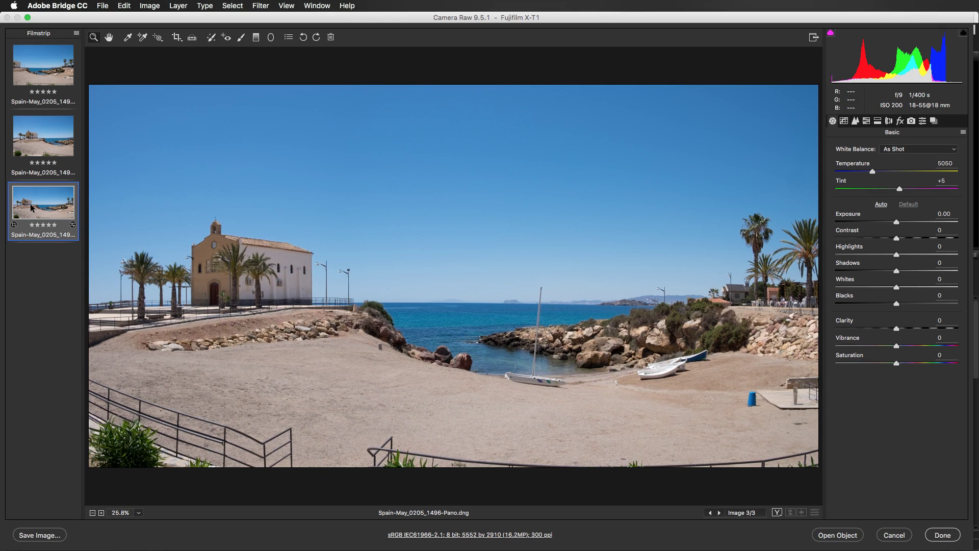
- Crop the railings off the bottom to 5552×2528, then set Shadows +100 and Highlights -54
{"action": "left_click", "coordinate": [177, 38]}
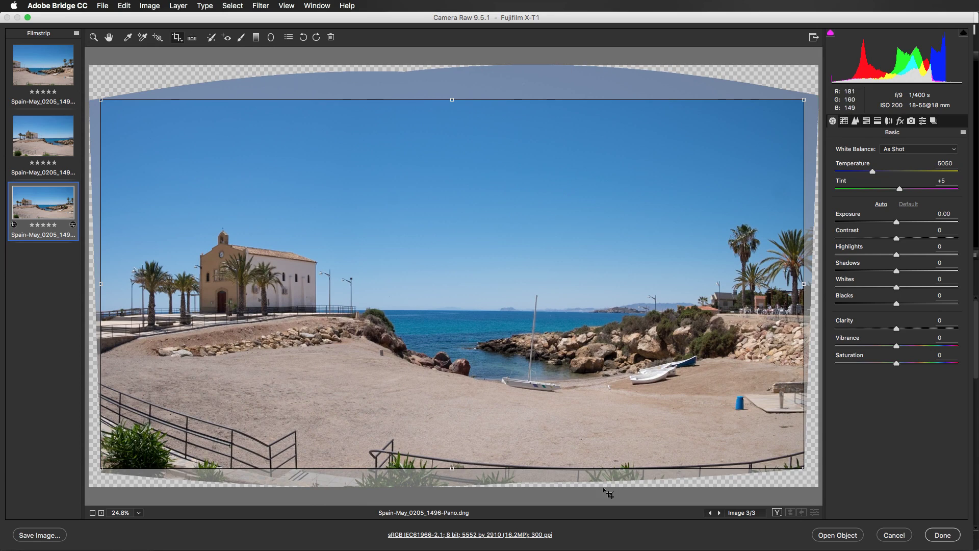
{"action": "left_click_drag", "start_coordinate": [452, 467], "coordinate": [451, 423]}
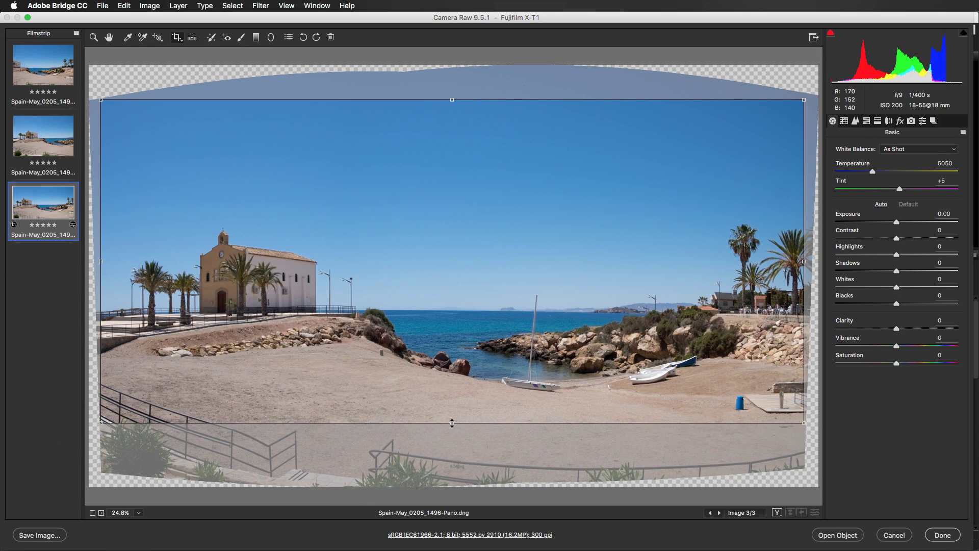
{"action": "left_click_drag", "start_coordinate": [451, 422], "coordinate": [452, 421]}
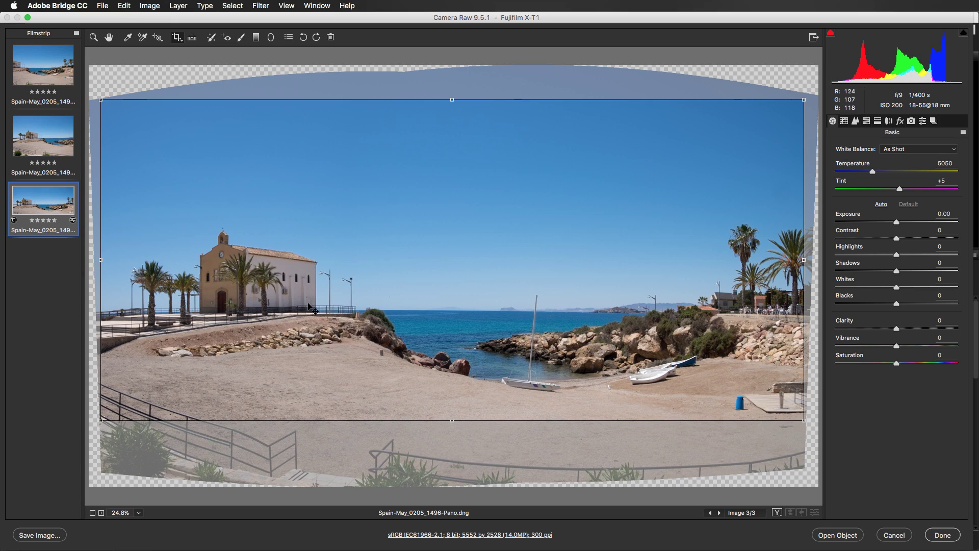
{"action": "key", "text": "Return"}
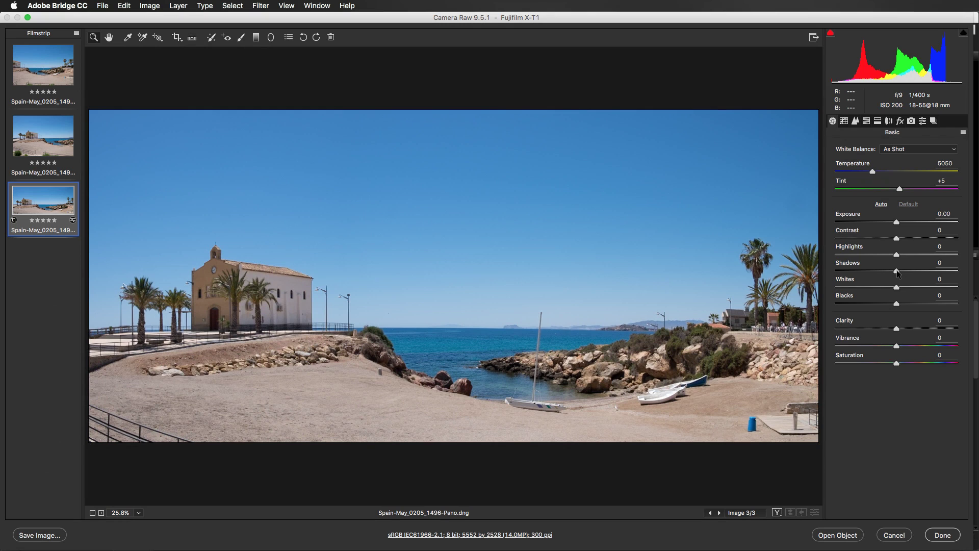
{"action": "left_click_drag", "start_coordinate": [896, 271], "coordinate": [965, 279]}
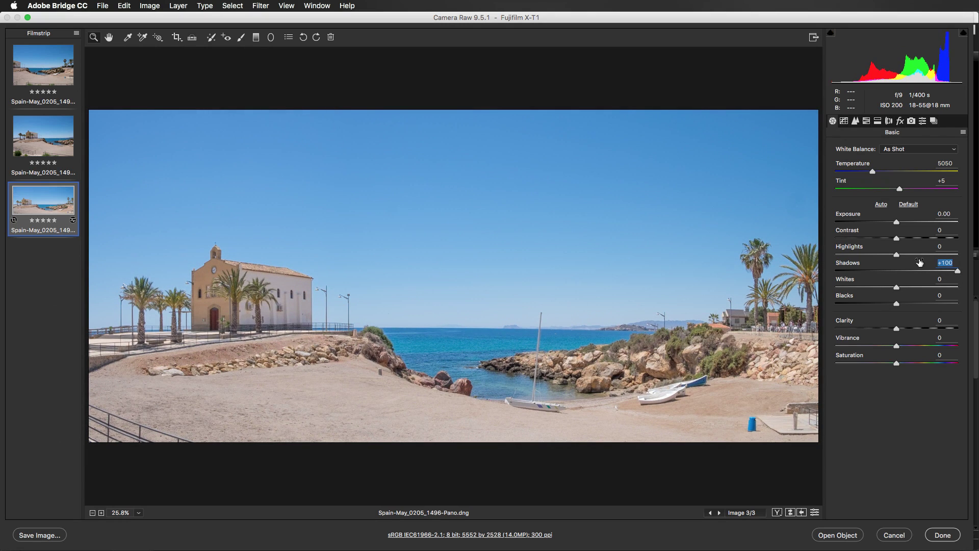
{"action": "left_click_drag", "start_coordinate": [900, 255], "coordinate": [863, 258]}
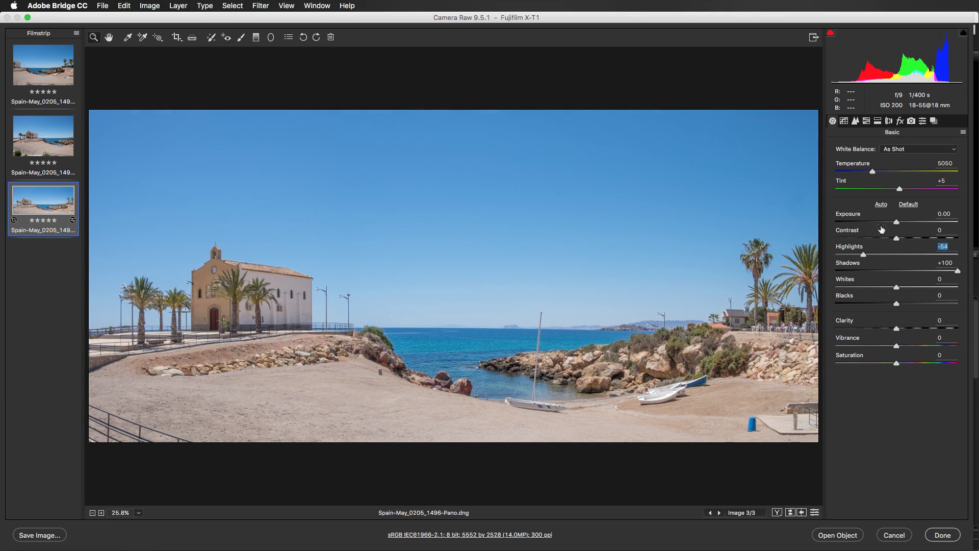
- Set Dehaze Amount to +9 in the Effects panel
{"action": "left_click", "coordinate": [900, 121]}
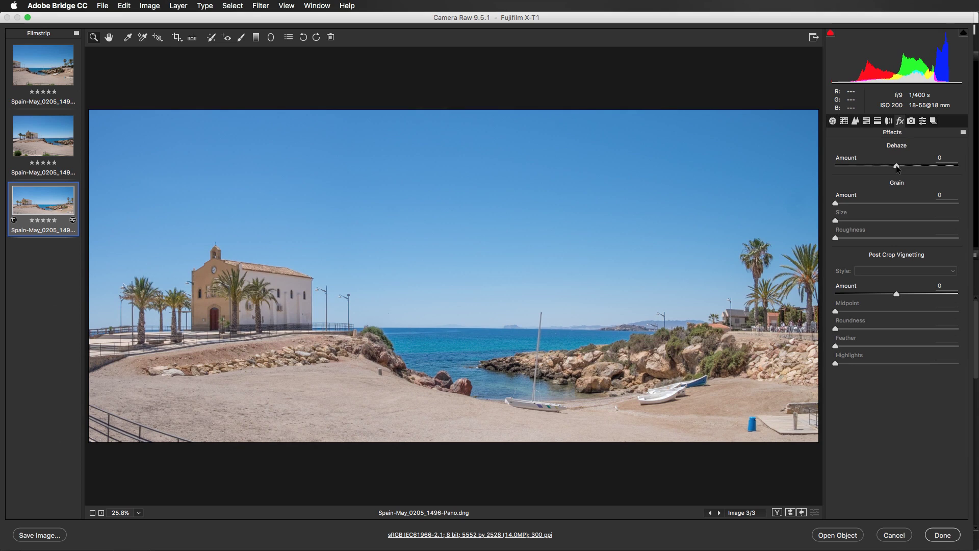
{"action": "left_click_drag", "start_coordinate": [896, 166], "coordinate": [902, 169]}
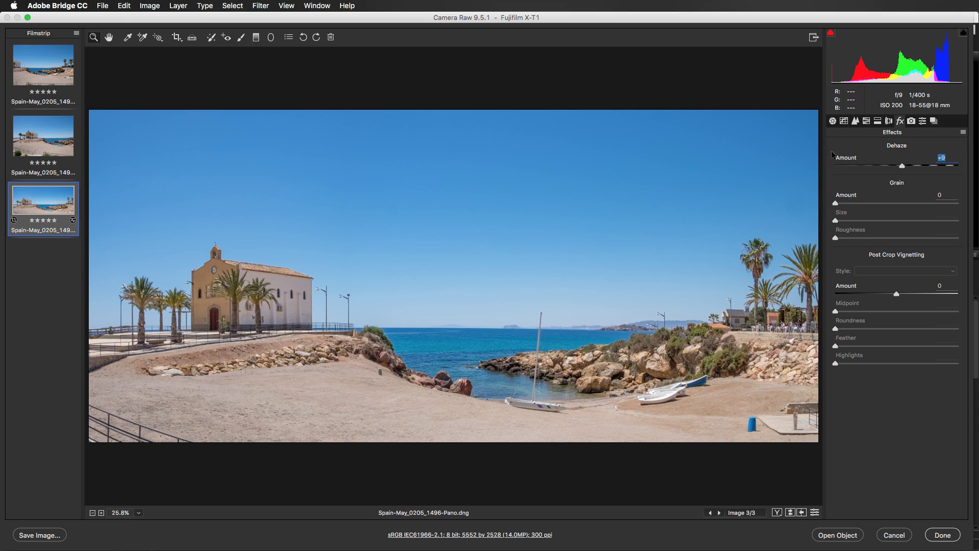
- Raise Whites to +25 in the Basic panel
{"action": "left_click", "coordinate": [832, 121]}
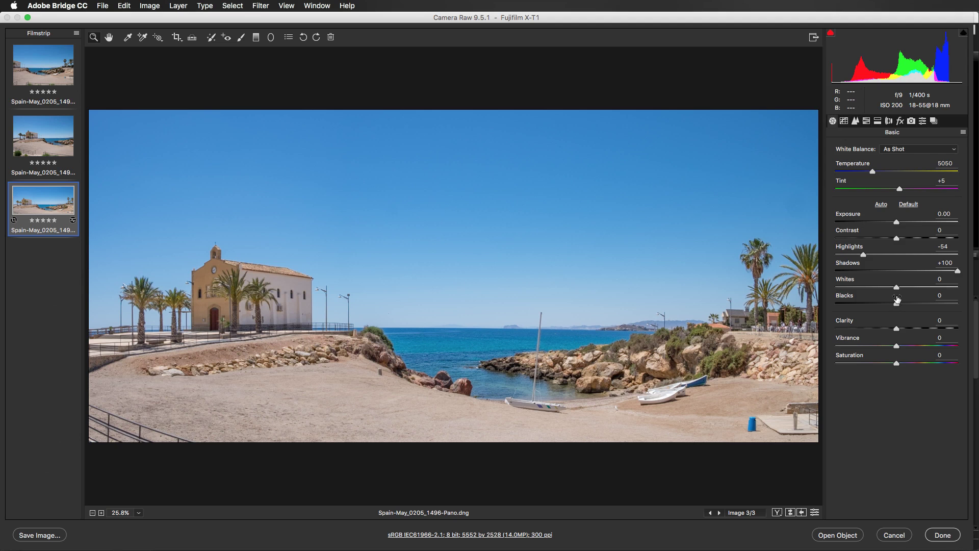
{"action": "mouse_move", "coordinate": [899, 290]}
{"action": "left_mouse_down"}
{"action": "mouse_move", "coordinate": [928, 290]}
{"action": "mouse_move", "coordinate": [912, 288]}
{"action": "left_mouse_up"}
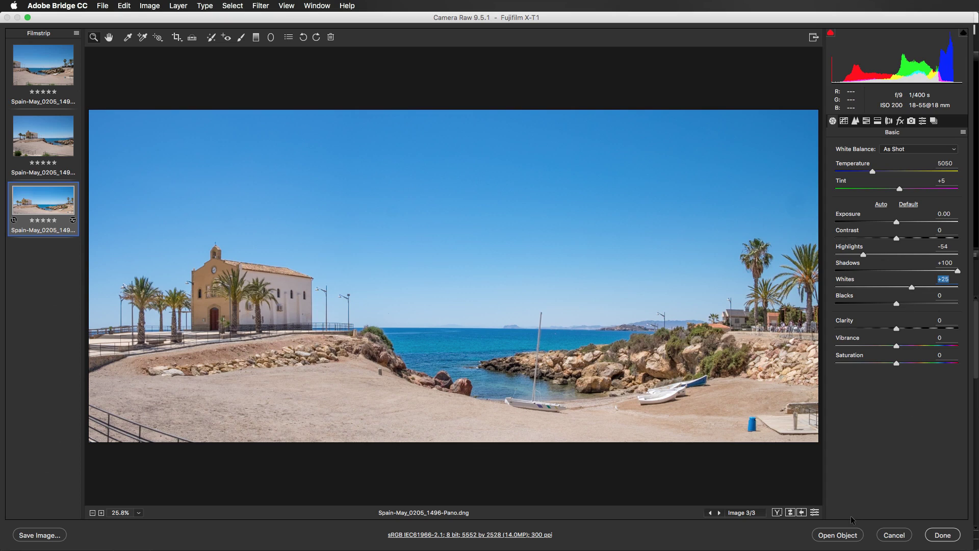
{"action": "key", "text": "shift"}
{"action": "key", "text": "shift"}
- Open the panorama in Photoshop as a smart object with Open Object
{"action": "left_click", "coordinate": [838, 535], "text": "shift"}
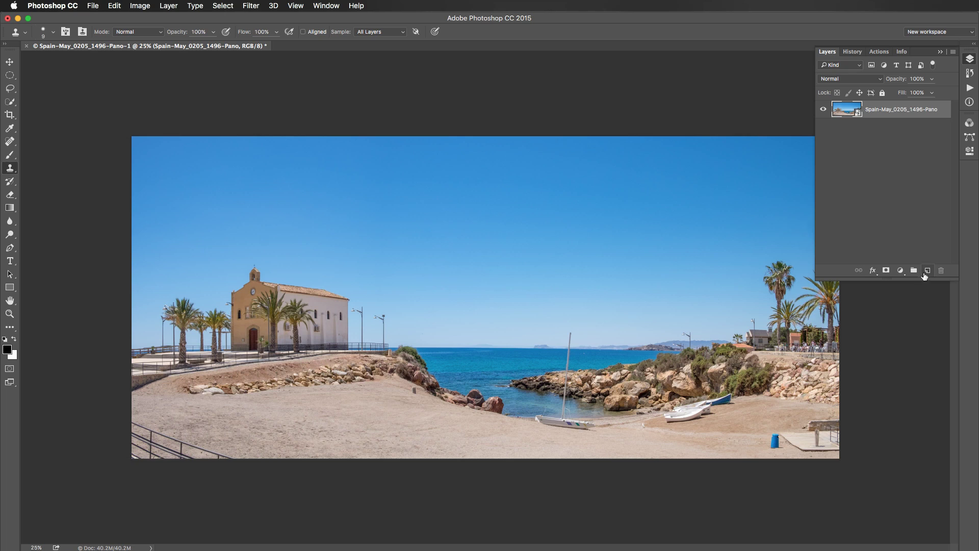
- Add an empty layer, pick the Spot Healing Brush and zoom into the lower-left fence
{"action": "left_click", "coordinate": [927, 270]}
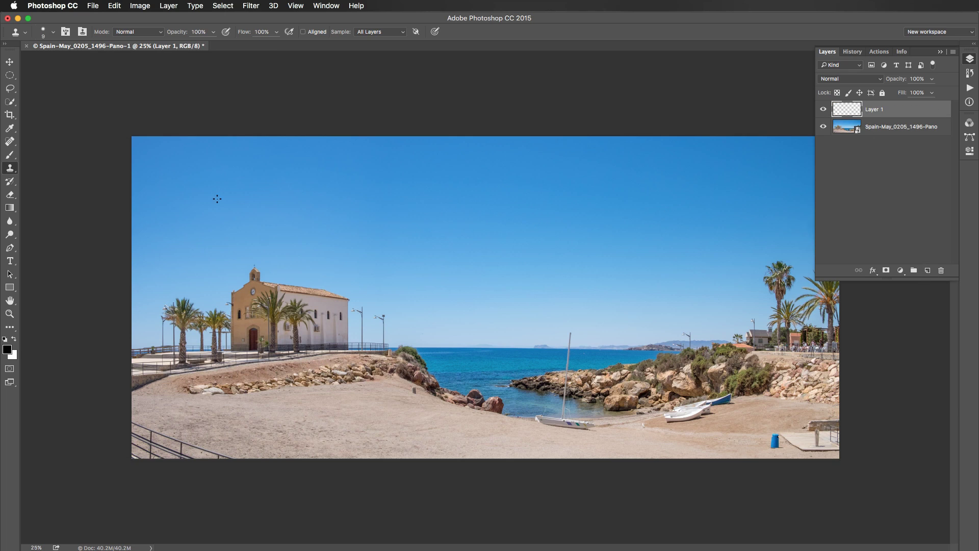
{"action": "left_click", "coordinate": [9, 142]}
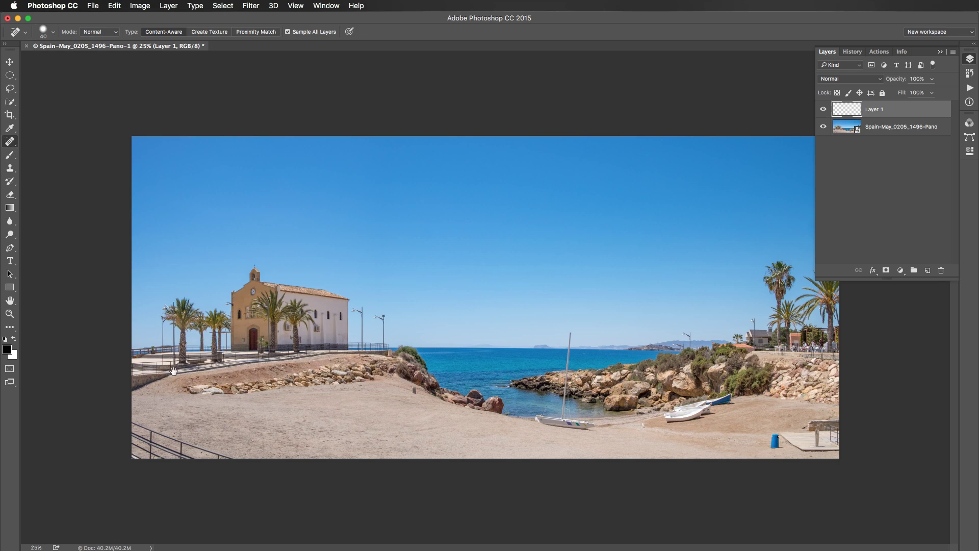
{"action": "left_click_drag", "start_coordinate": [165, 436], "coordinate": [159, 448]}
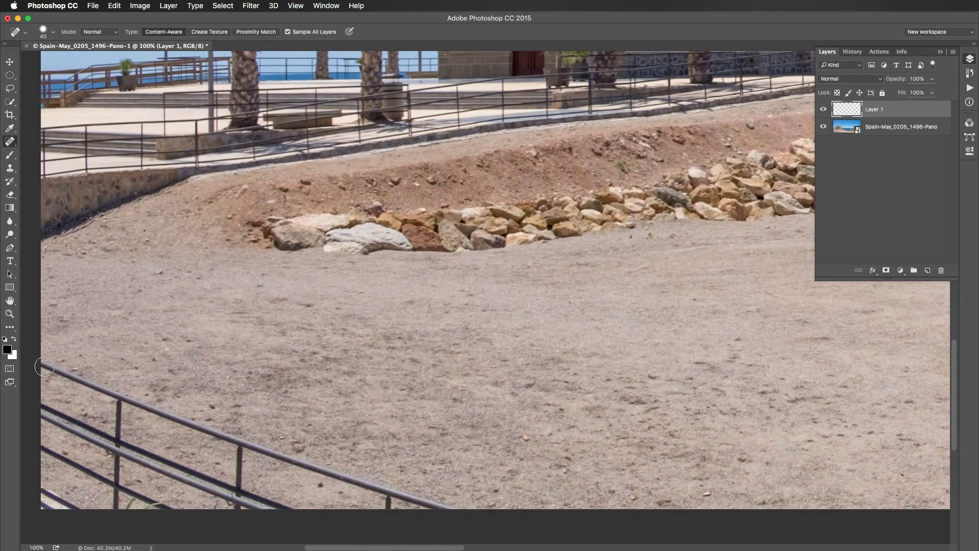
- Heal away the lower-left fence rails and posts on the new layer
{"action": "mouse_move", "coordinate": [44, 366]}
{"action": "left_mouse_down"}
{"action": "mouse_move", "coordinate": [275, 458]}
{"action": "mouse_move", "coordinate": [482, 518]}
{"action": "left_mouse_up"}
{"action": "left_click_drag", "start_coordinate": [390, 510], "coordinate": [389, 517]}
{"action": "left_click_drag", "start_coordinate": [238, 443], "coordinate": [238, 490]}
{"action": "left_click_drag", "start_coordinate": [115, 393], "coordinate": [116, 438]}
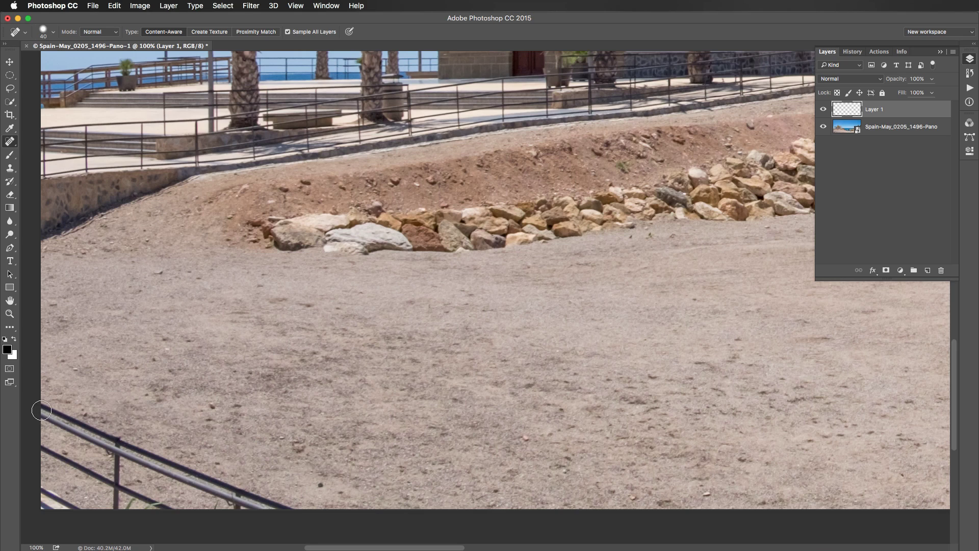
{"action": "mouse_move", "coordinate": [41, 410]}
{"action": "left_mouse_down"}
{"action": "mouse_move", "coordinate": [290, 510]}
{"action": "mouse_move", "coordinate": [184, 482]}
{"action": "mouse_move", "coordinate": [269, 511]}
{"action": "left_mouse_up"}
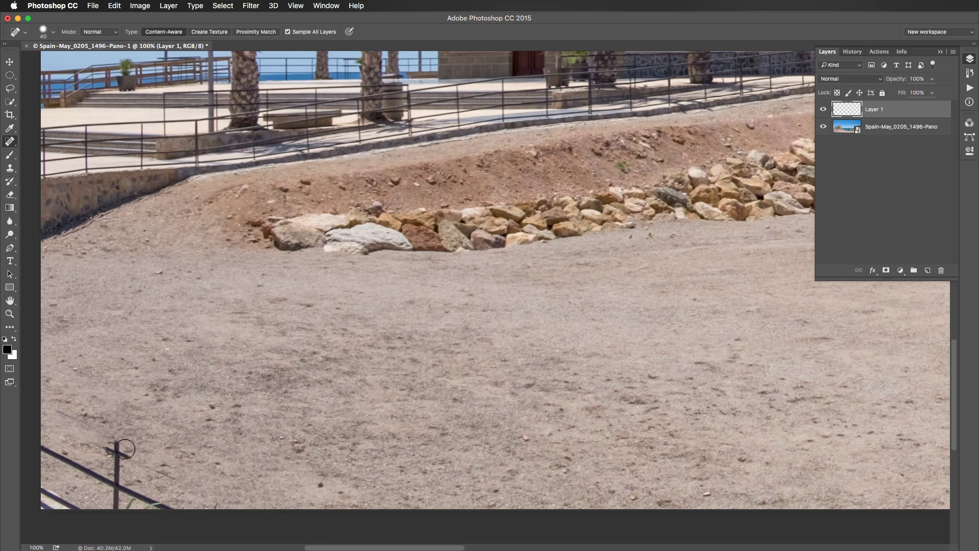
{"action": "left_click_drag", "start_coordinate": [117, 438], "coordinate": [115, 475]}
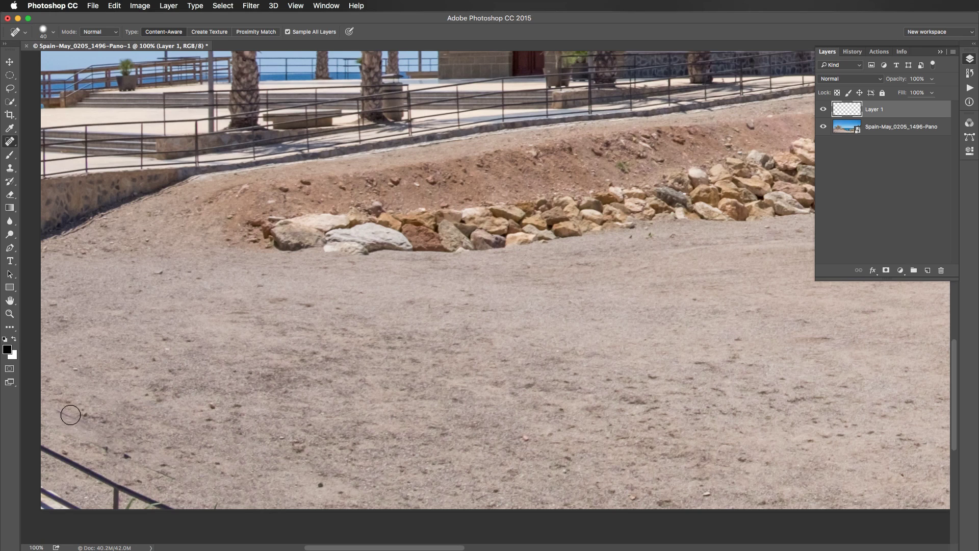
- Clean up leftover railing traces, the post top and a stray pebble on the sand
{"action": "left_click_drag", "start_coordinate": [64, 409], "coordinate": [120, 454]}
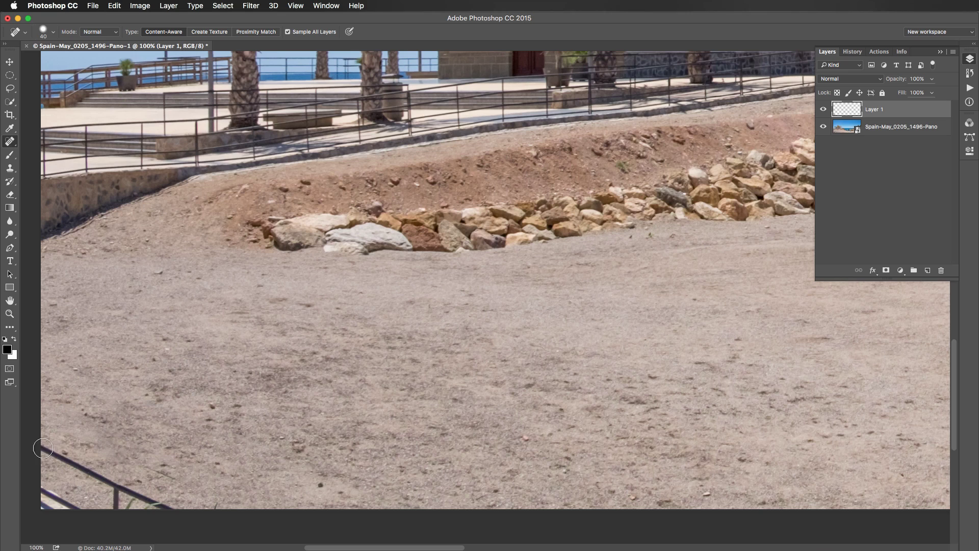
{"action": "mouse_move", "coordinate": [43, 449]}
{"action": "left_mouse_down"}
{"action": "mouse_move", "coordinate": [167, 507]}
{"action": "mouse_move", "coordinate": [224, 511]}
{"action": "left_mouse_up"}
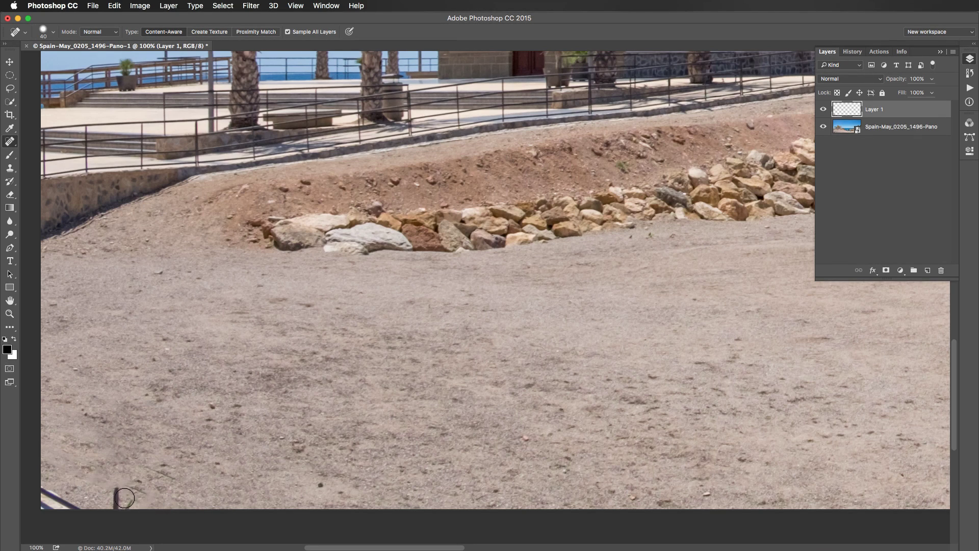
{"action": "mouse_move", "coordinate": [130, 485]}
{"action": "left_mouse_down"}
{"action": "mouse_move", "coordinate": [178, 477]}
{"action": "mouse_move", "coordinate": [113, 505]}
{"action": "mouse_move", "coordinate": [43, 487]}
{"action": "mouse_move", "coordinate": [76, 502]}
{"action": "mouse_move", "coordinate": [46, 510]}
{"action": "mouse_move", "coordinate": [44, 494]}
{"action": "mouse_move", "coordinate": [87, 499]}
{"action": "mouse_move", "coordinate": [61, 497]}
{"action": "left_mouse_up"}
{"action": "left_click_drag", "start_coordinate": [88, 419], "coordinate": [94, 448]}
{"action": "left_click_drag", "start_coordinate": [170, 461], "coordinate": [153, 463]}
{"action": "left_click_drag", "start_coordinate": [319, 485], "coordinate": [321, 485]}
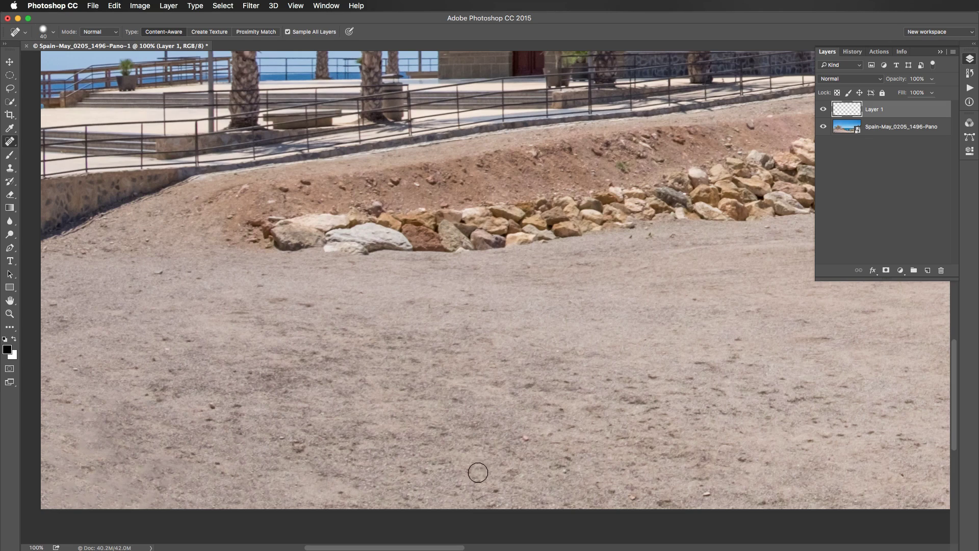
- Heal away the blue bin on the sand beside the boardwalk with the Spot Healing Brush
{"action": "scroll", "coordinate": [527, 466], "scroll_direction": "right", "scroll_amount": 10}
{"action": "scroll", "coordinate": [530, 467], "scroll_direction": "right", "scroll_amount": 20}
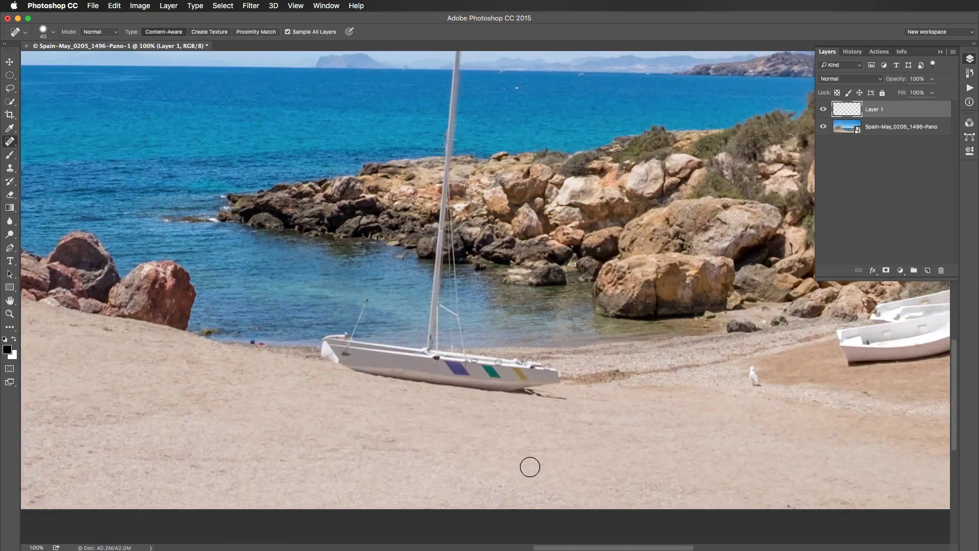
{"action": "scroll", "coordinate": [530, 467], "scroll_direction": "right", "scroll_amount": 15}
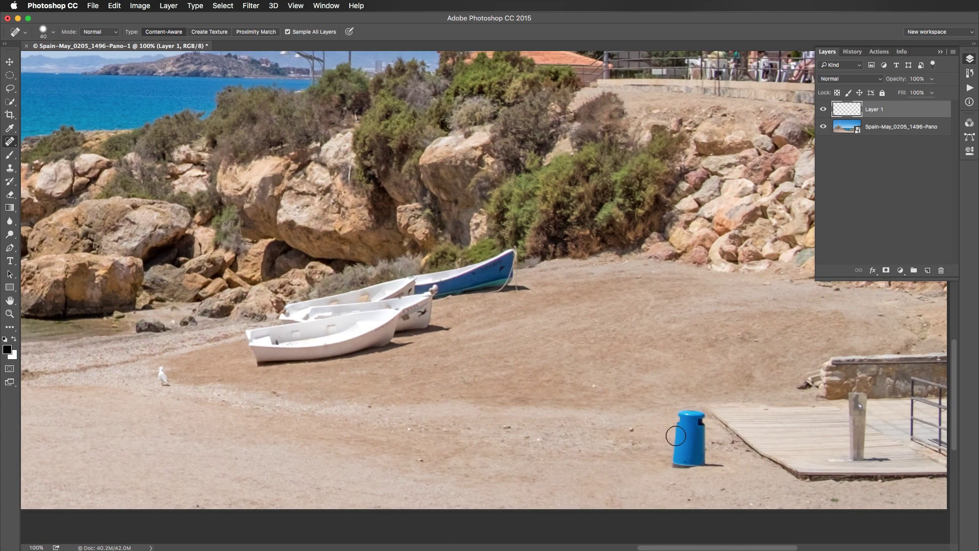
{"action": "mouse_move", "coordinate": [676, 421]}
{"action": "left_mouse_down"}
{"action": "mouse_move", "coordinate": [700, 421]}
{"action": "mouse_move", "coordinate": [696, 456]}
{"action": "mouse_move", "coordinate": [717, 465]}
{"action": "mouse_move", "coordinate": [682, 461]}
{"action": "mouse_move", "coordinate": [681, 425]}
{"action": "mouse_move", "coordinate": [686, 457]}
{"action": "mouse_move", "coordinate": [704, 450]}
{"action": "mouse_move", "coordinate": [679, 437]}
{"action": "mouse_move", "coordinate": [683, 449]}
{"action": "mouse_move", "coordinate": [693, 416]}
{"action": "left_mouse_up"}
{"action": "scroll", "coordinate": [674, 449], "scroll_direction": "up", "scroll_amount": 5}
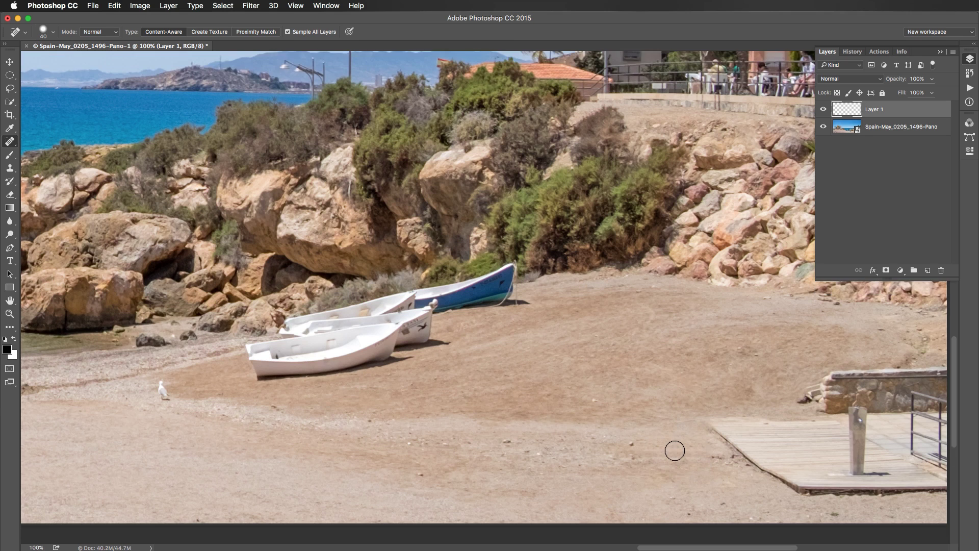
- Heal away the street lamp head, arm and post against the horizon
{"action": "scroll", "coordinate": [674, 450], "scroll_direction": "up", "scroll_amount": 3}
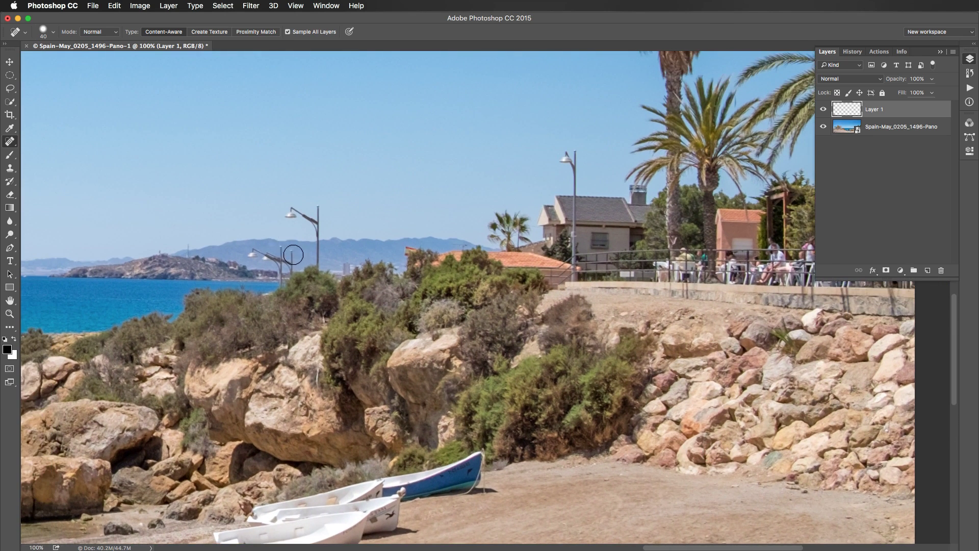
{"action": "scroll", "coordinate": [299, 256], "scroll_direction": "left", "scroll_amount": 3}
{"action": "scroll", "coordinate": [302, 258], "scroll_direction": "up", "scroll_amount": 2}
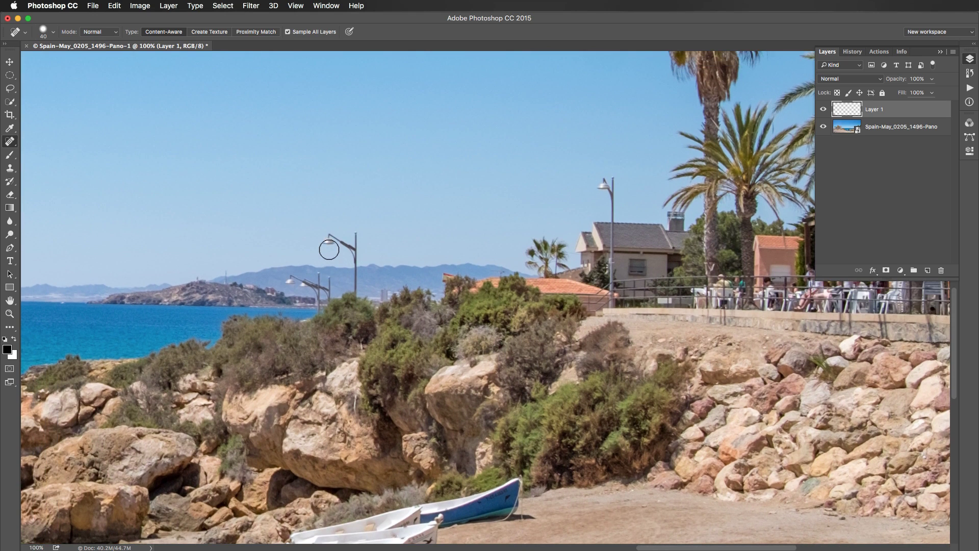
{"action": "mouse_move", "coordinate": [327, 241]}
{"action": "left_mouse_down"}
{"action": "mouse_move", "coordinate": [352, 238]}
{"action": "mouse_move", "coordinate": [351, 289]}
{"action": "left_mouse_up"}
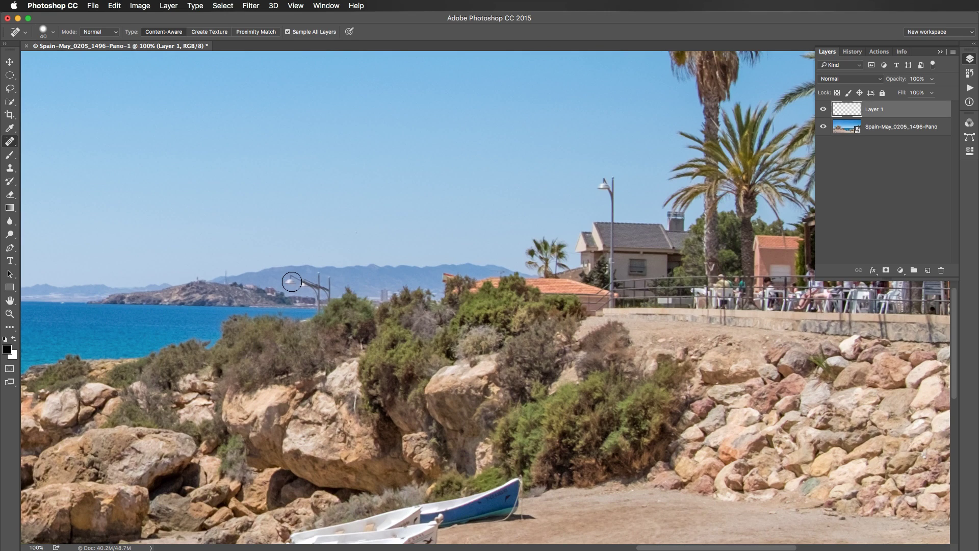
{"action": "left_click_drag", "start_coordinate": [292, 280], "coordinate": [292, 281]}
{"action": "mouse_move", "coordinate": [308, 280]}
{"action": "left_mouse_down"}
{"action": "mouse_move", "coordinate": [324, 280]}
{"action": "mouse_move", "coordinate": [316, 306]}
{"action": "left_mouse_up"}
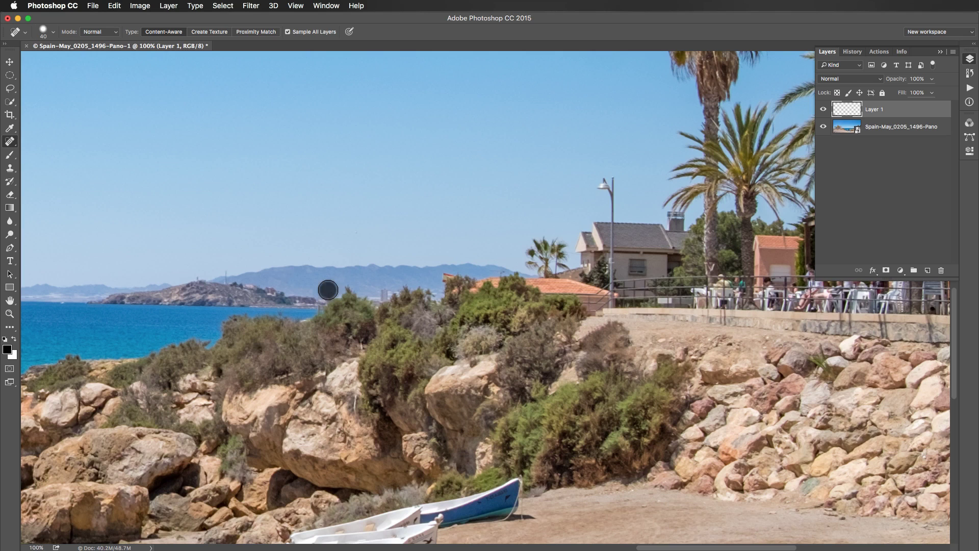
{"action": "left_click_drag", "start_coordinate": [328, 290], "coordinate": [328, 290]}
- Zoom to 500% and heal the thin pole top with a smaller brush
{"action": "left_click", "coordinate": [321, 313]}
{"action": "left_click", "coordinate": [321, 313]}
{"action": "left_click", "coordinate": [320, 313]}
{"action": "left_click", "coordinate": [320, 313]}
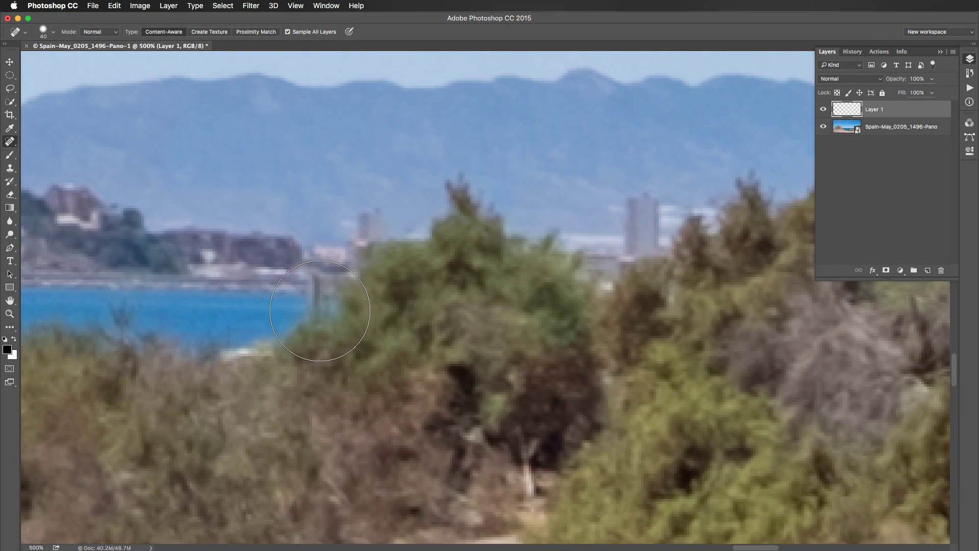
{"action": "key", "text": "bracketleft"}
{"action": "key", "text": "bracketleft"}
{"action": "key", "text": "bracketleft"}
{"action": "key", "text": "bracketleft"}
{"action": "left_click_drag", "start_coordinate": [310, 284], "coordinate": [312, 307]}
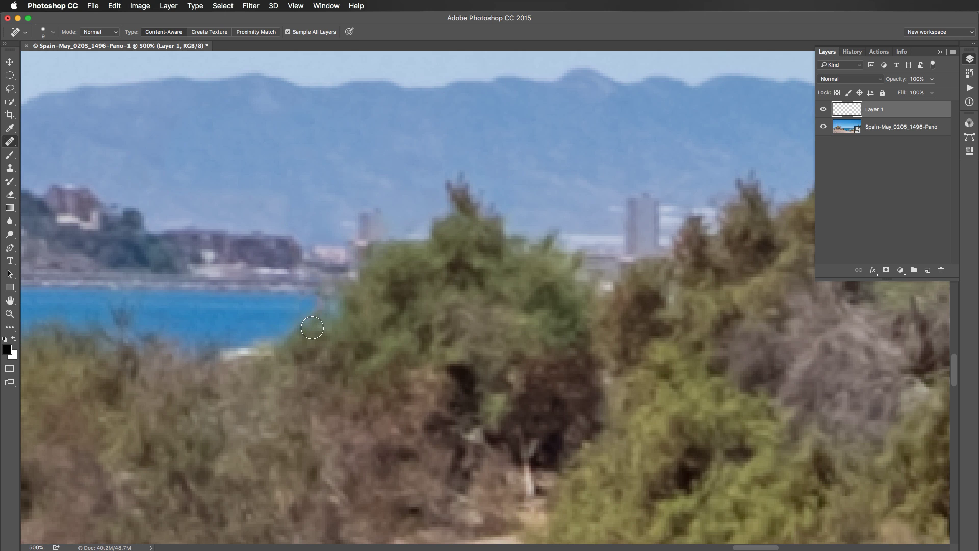
- Compare Layer 1 hidden and shown, then erase the flawed bin patch
{"action": "key", "text": "super+0"}
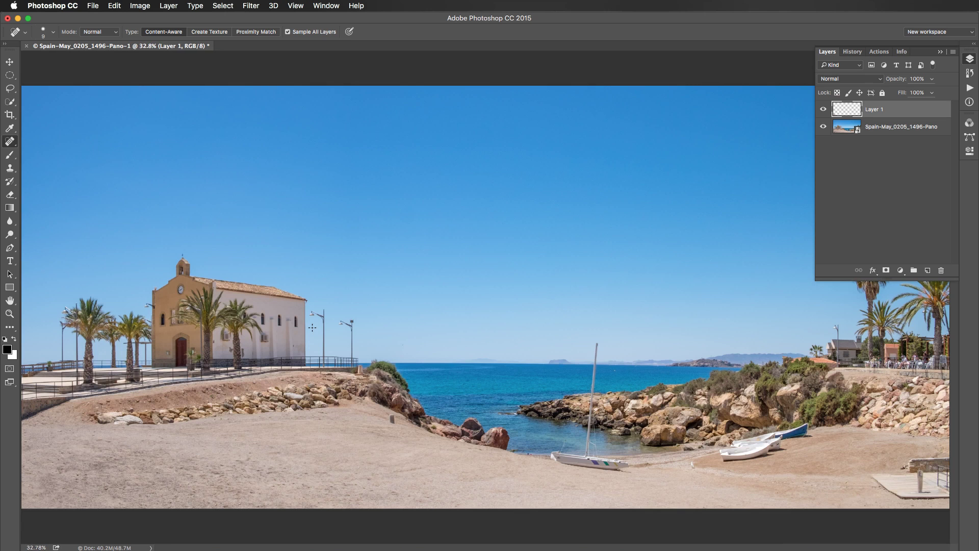
{"action": "left_click", "coordinate": [823, 109]}
{"action": "left_click", "coordinate": [823, 109]}
{"action": "left_click", "coordinate": [823, 110]}
{"action": "left_click", "coordinate": [823, 109]}
{"action": "key", "text": "e"}
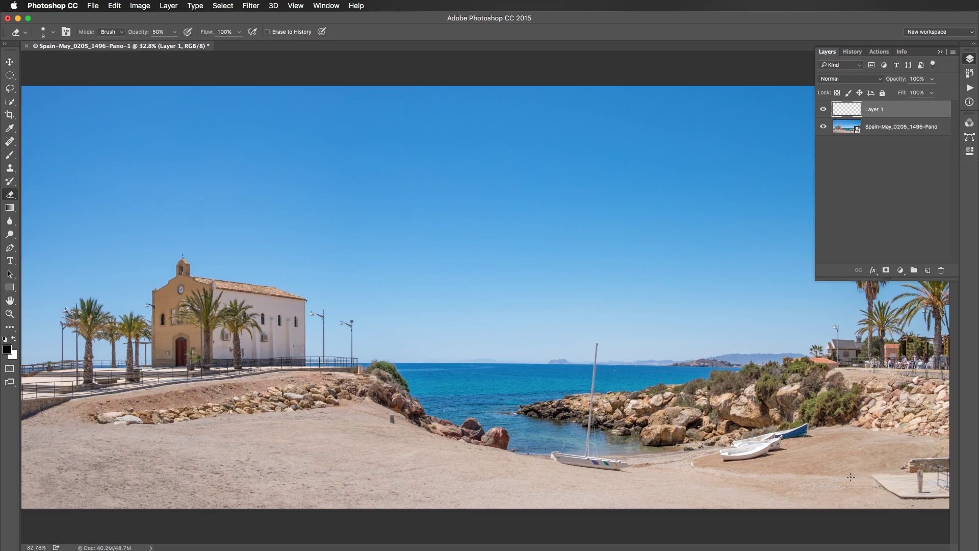
{"action": "key", "text": "bracketright"}
{"action": "key", "text": "bracketright"}
{"action": "key", "text": "bracketright"}
{"action": "key", "text": "bracketright"}
{"action": "key", "text": "bracketright"}
{"action": "key", "text": "bracketright"}
{"action": "key", "text": "bracketright"}
{"action": "mouse_move", "coordinate": [859, 475]}
{"action": "left_mouse_down"}
{"action": "mouse_move", "coordinate": [868, 492]}
{"action": "mouse_move", "coordinate": [864, 484]}
{"action": "left_mouse_up"}
- Re-heal the blue bin with a larger brush and reopen the panorama smart object in Camera Raw
{"action": "left_click", "coordinate": [9, 141]}
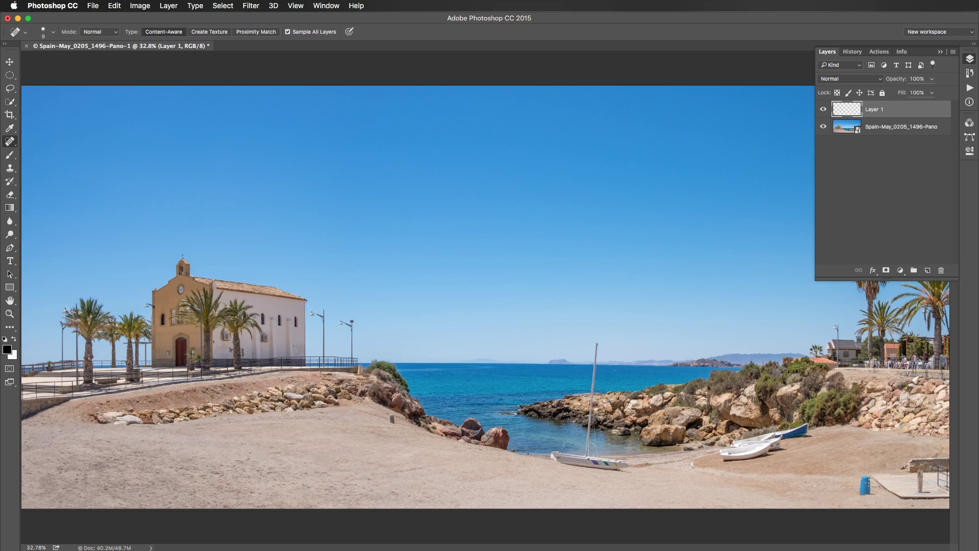
{"action": "key", "text": "bracketright"}
{"action": "key", "text": "bracketright"}
{"action": "key", "text": "bracketright"}
{"action": "key", "text": "bracketright"}
{"action": "key", "text": "bracketright"}
{"action": "key", "text": "bracketright"}
{"action": "key", "text": "bracketright"}
{"action": "key", "text": "bracketright"}
{"action": "mouse_move", "coordinate": [862, 480]}
{"action": "left_mouse_down"}
{"action": "mouse_move", "coordinate": [870, 495]}
{"action": "mouse_move", "coordinate": [861, 479]}
{"action": "left_mouse_up"}
{"action": "left_click", "coordinate": [845, 128]}
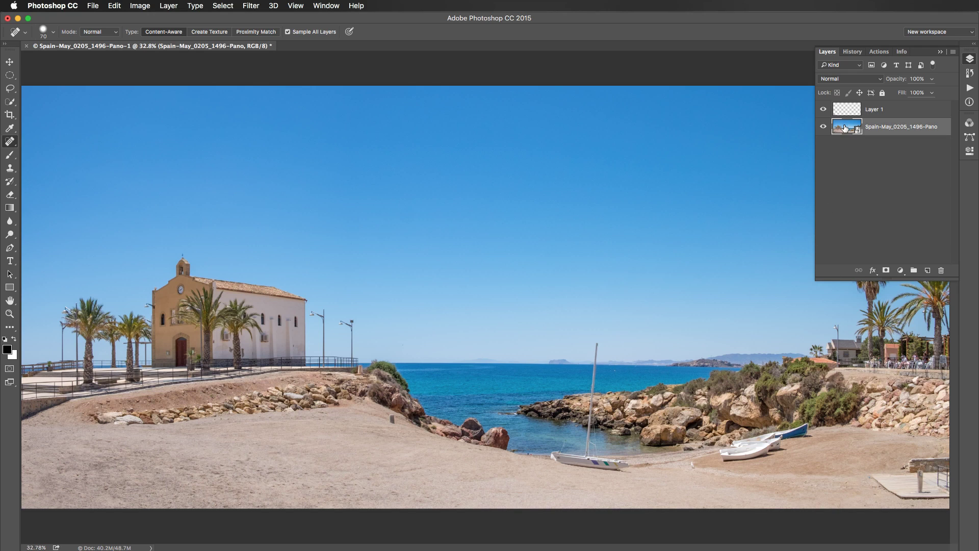
{"action": "double_click", "coordinate": [845, 128]}
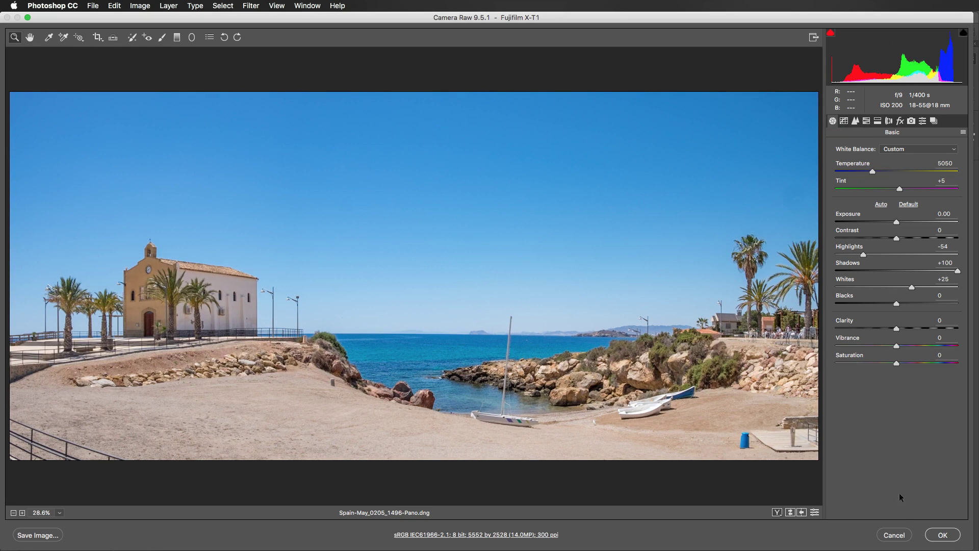
- Close Camera Raw without changes, returning to the panorama in Photoshop
{"action": "left_click", "coordinate": [894, 535]}
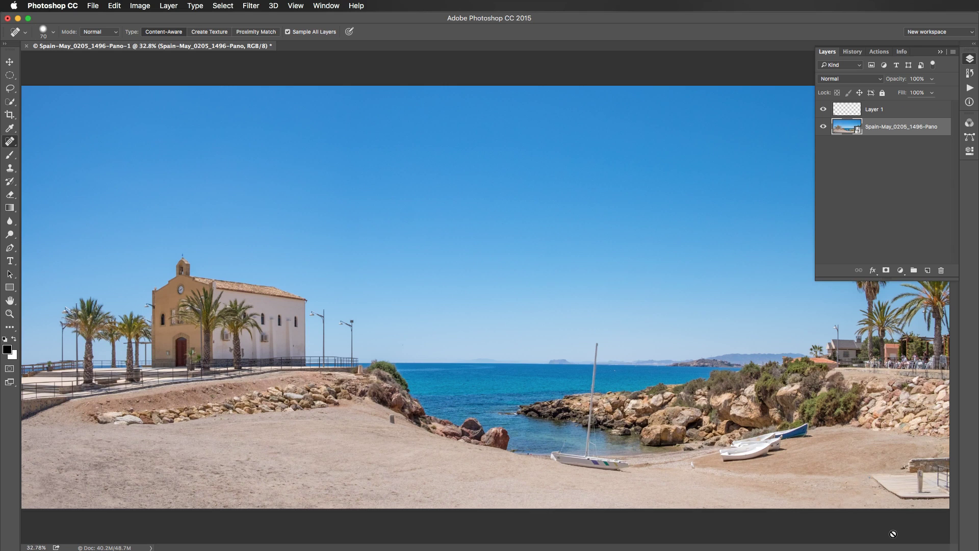